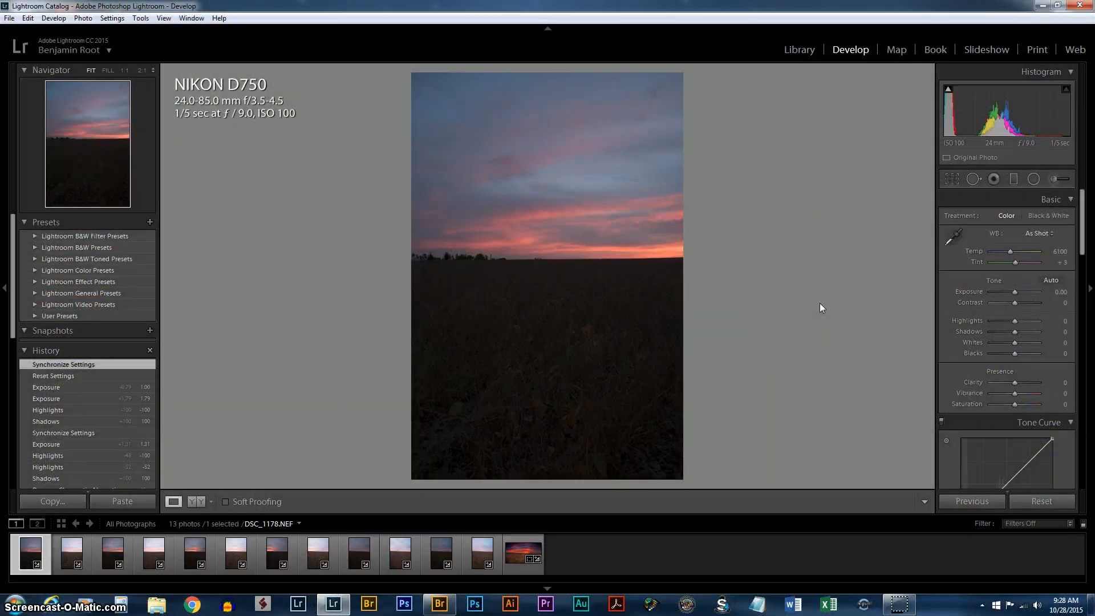
Switch to Adobe Bridge and view the bracketed river sunset exposures from DSC_3869.NEF to DSC_3877.NEF one after another.
{"action": "left_click", "coordinate": [439, 603]}
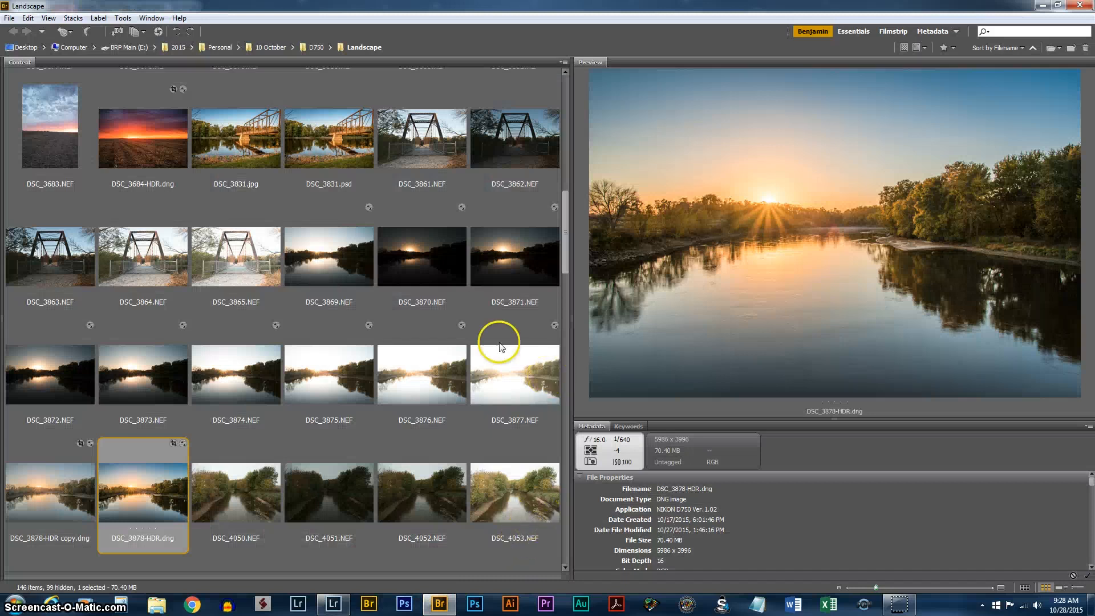
{"action": "left_click", "coordinate": [326, 260]}
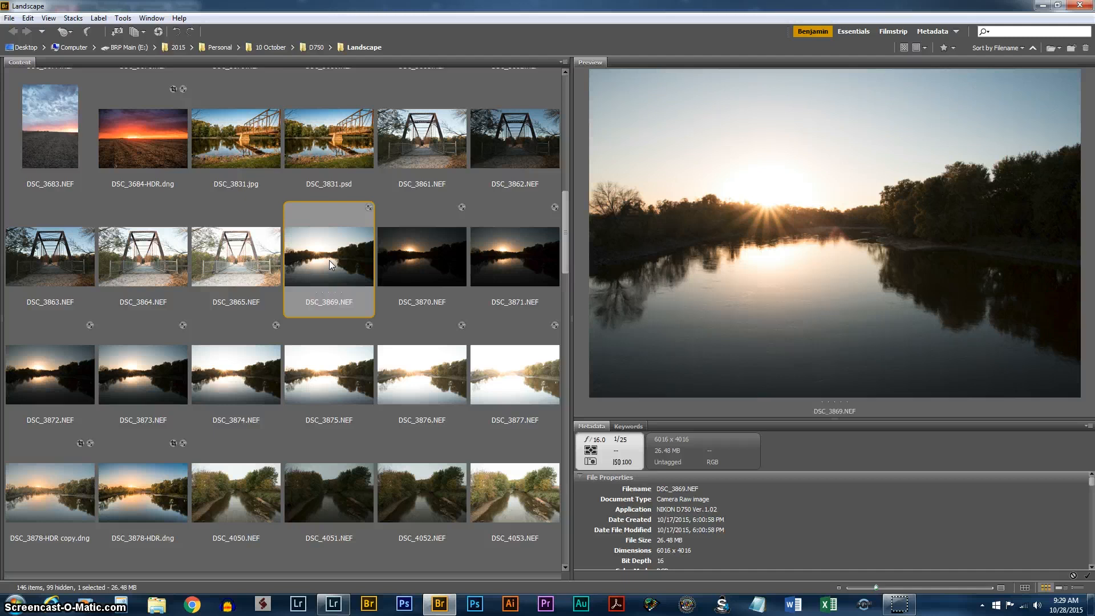
{"action": "left_click", "coordinate": [440, 258]}
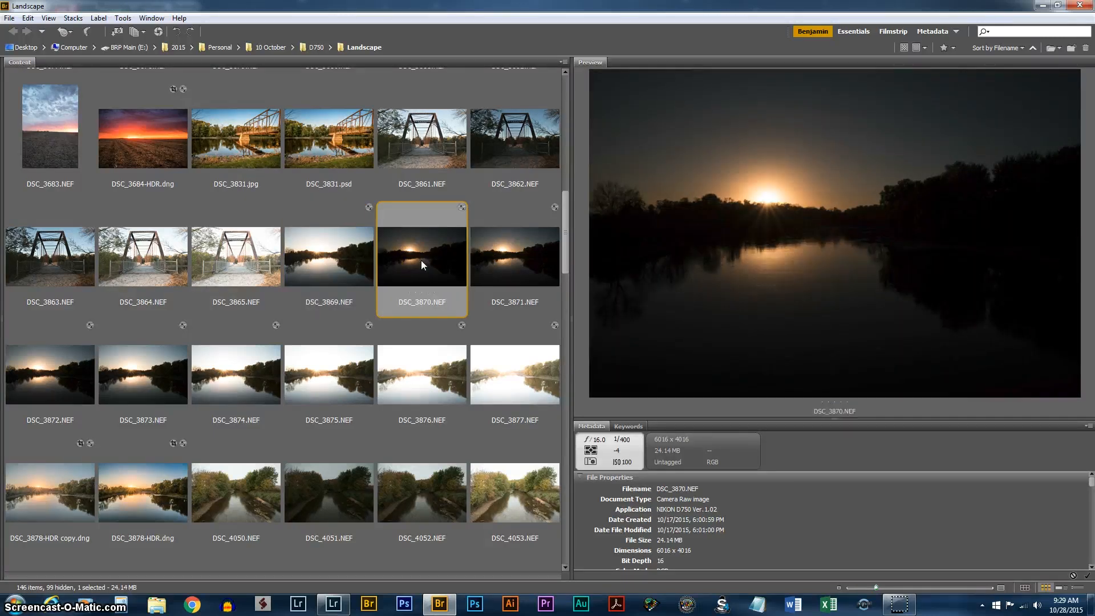
{"action": "key", "text": "Left"}
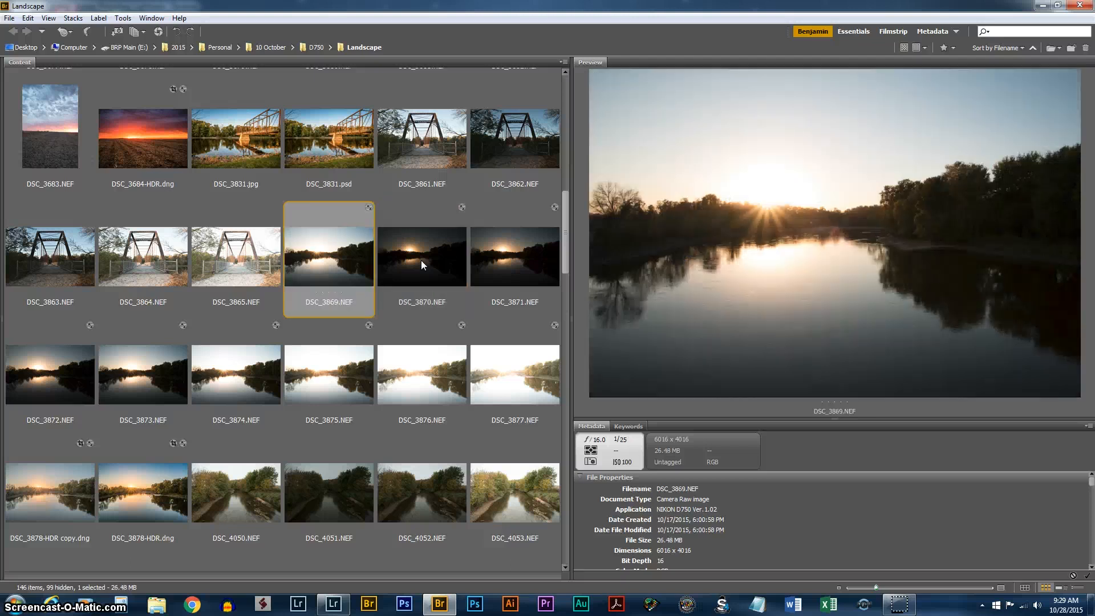
{"action": "key", "text": "Right"}
{"action": "key", "text": "Right"}
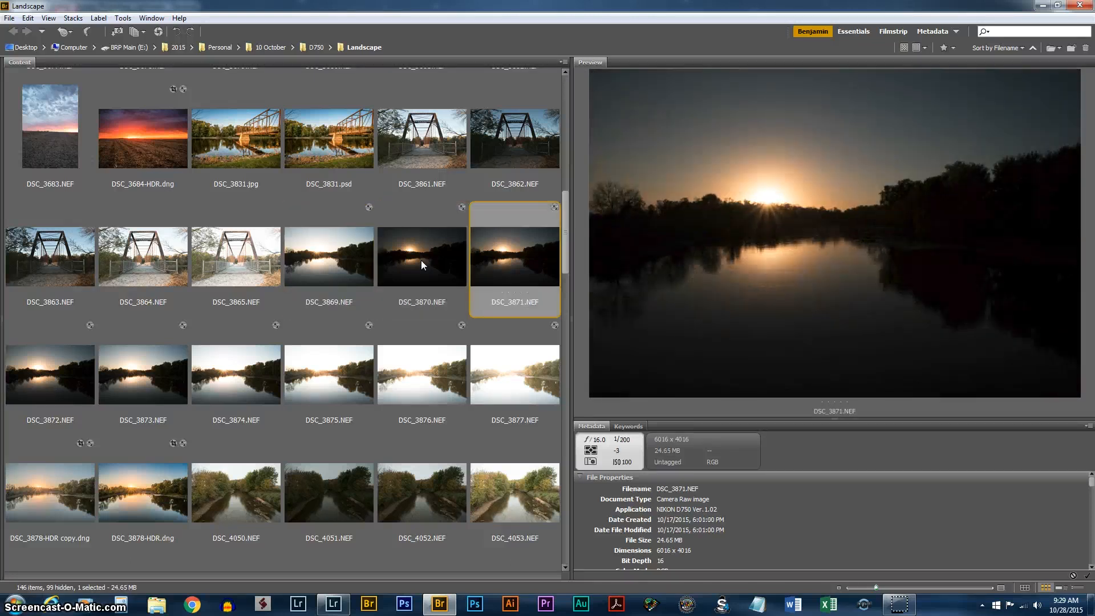
{"action": "key", "text": "Right"}
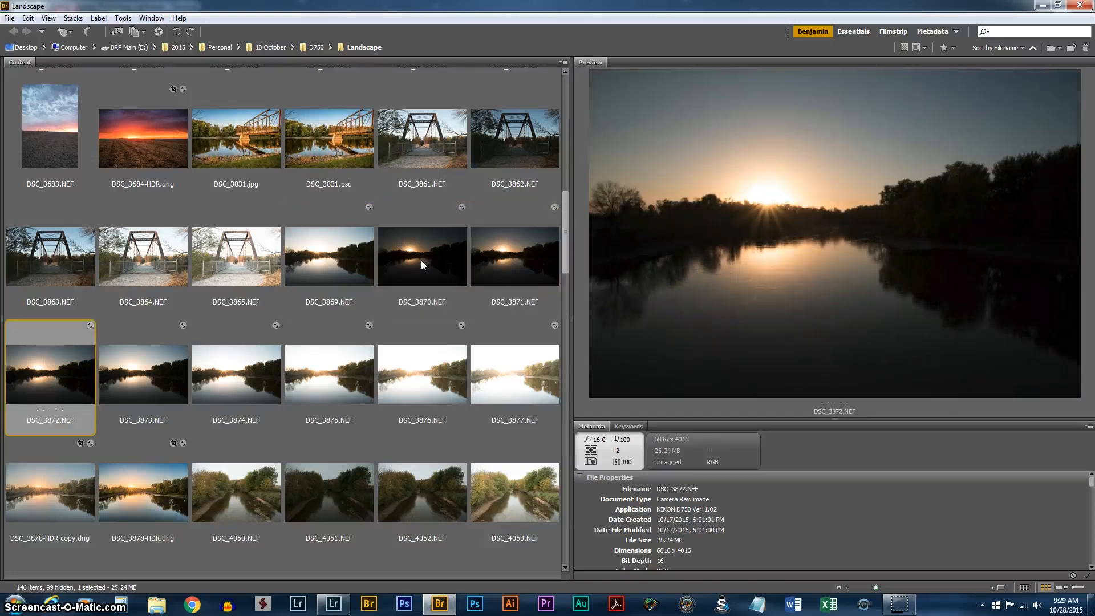
{"action": "key", "text": "Right"}
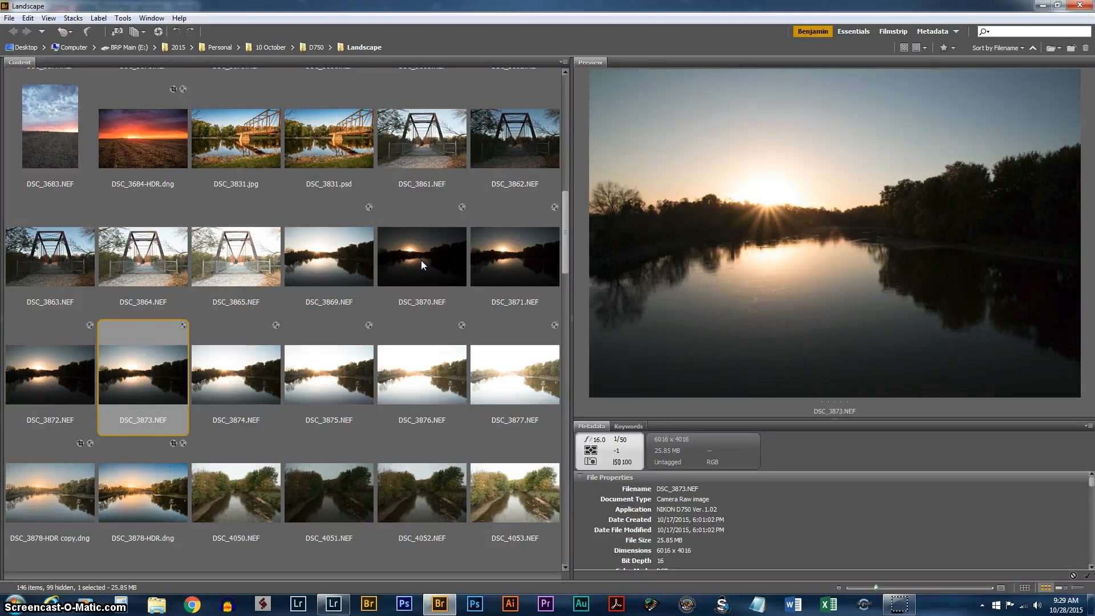
{"action": "key", "text": "Right"}
{"action": "key", "text": "Right"}
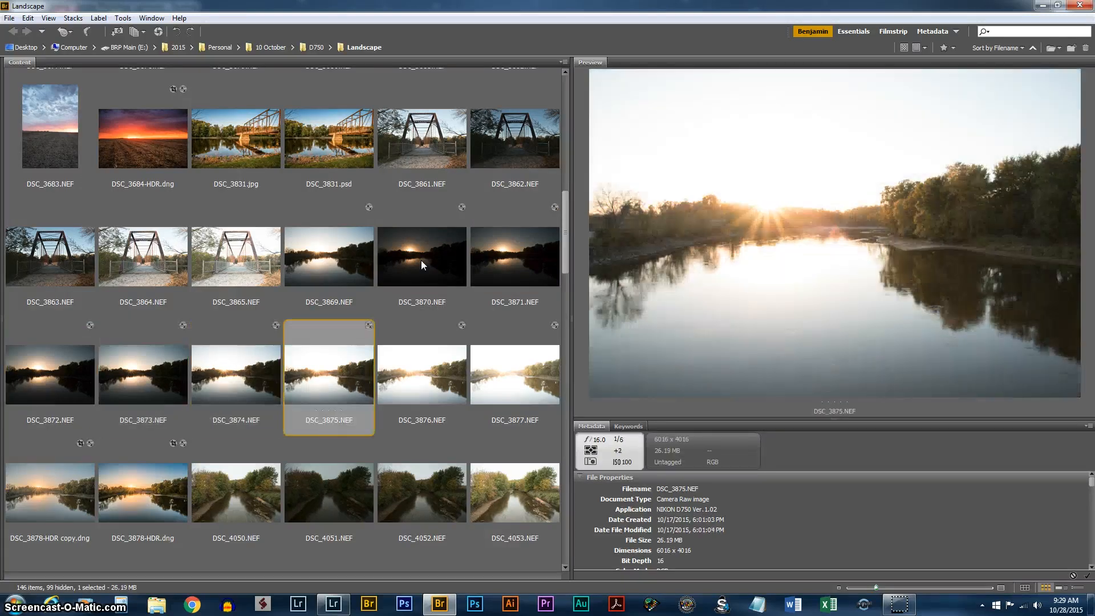
{"action": "key", "text": "Right"}
{"action": "key", "text": "Right"}
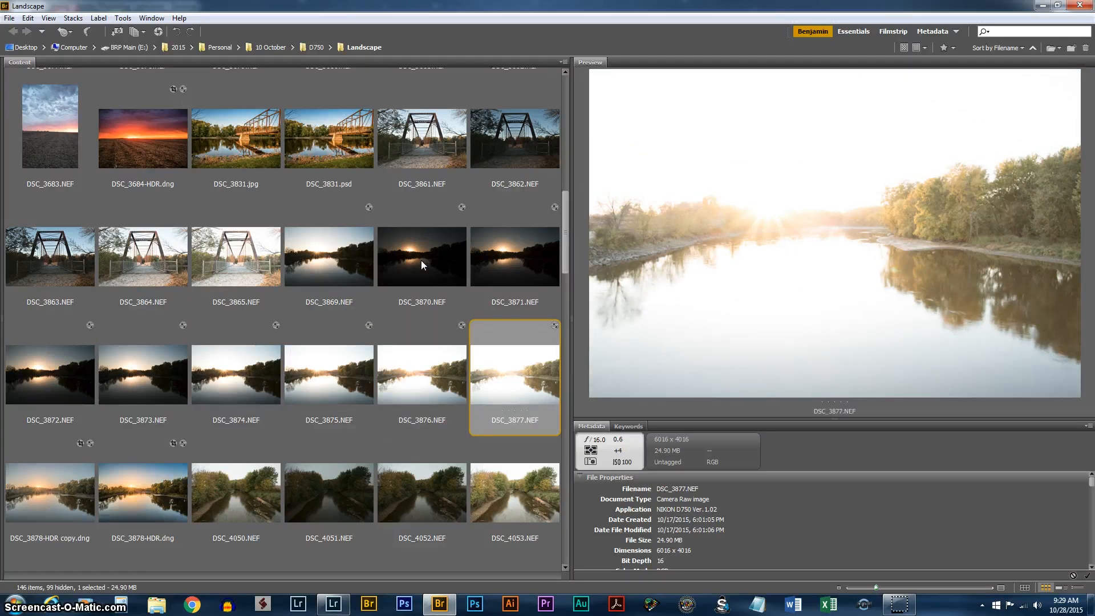
View DSC_3878-HDR copy.dng and examine the shadow detail in the riverbank trees at 100% magnification.
{"action": "left_click", "coordinate": [50, 495]}
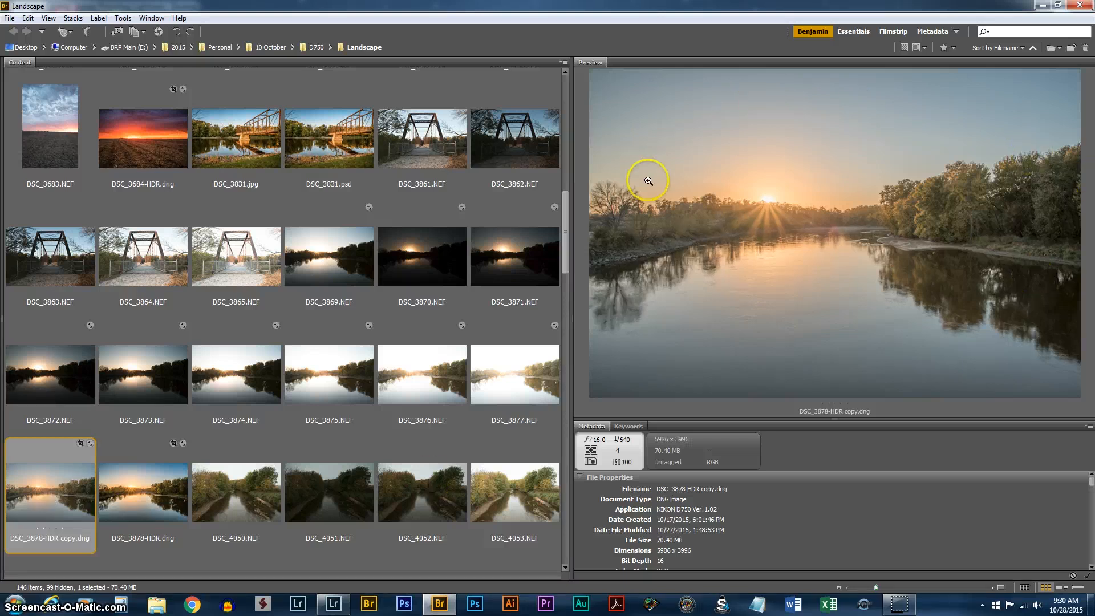
{"action": "left_click", "coordinate": [1024, 228]}
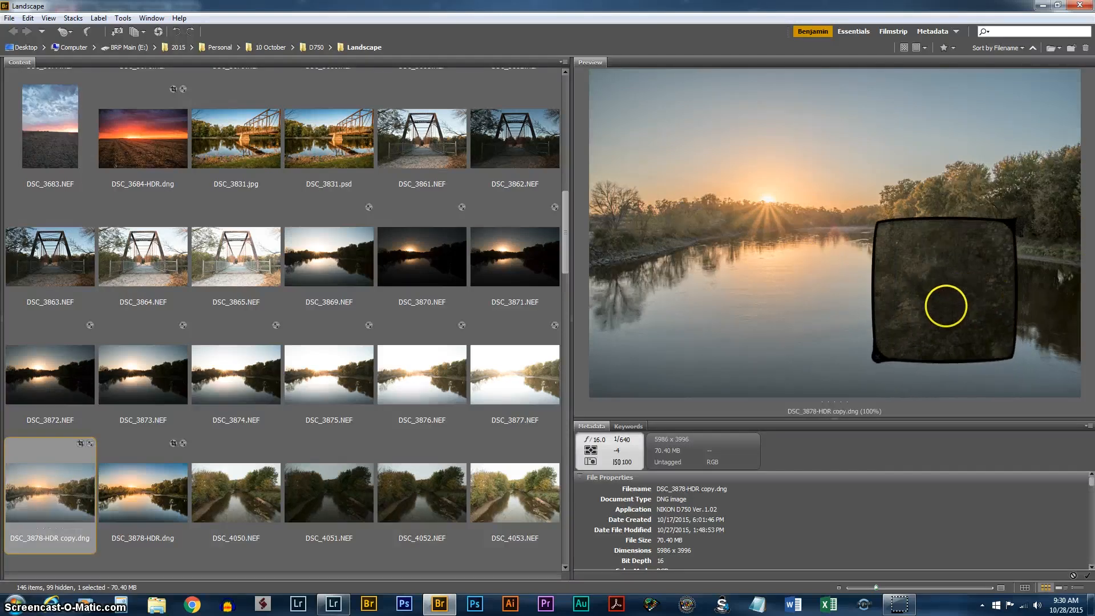
{"action": "left_click_drag", "start_coordinate": [946, 307], "coordinate": [936, 315]}
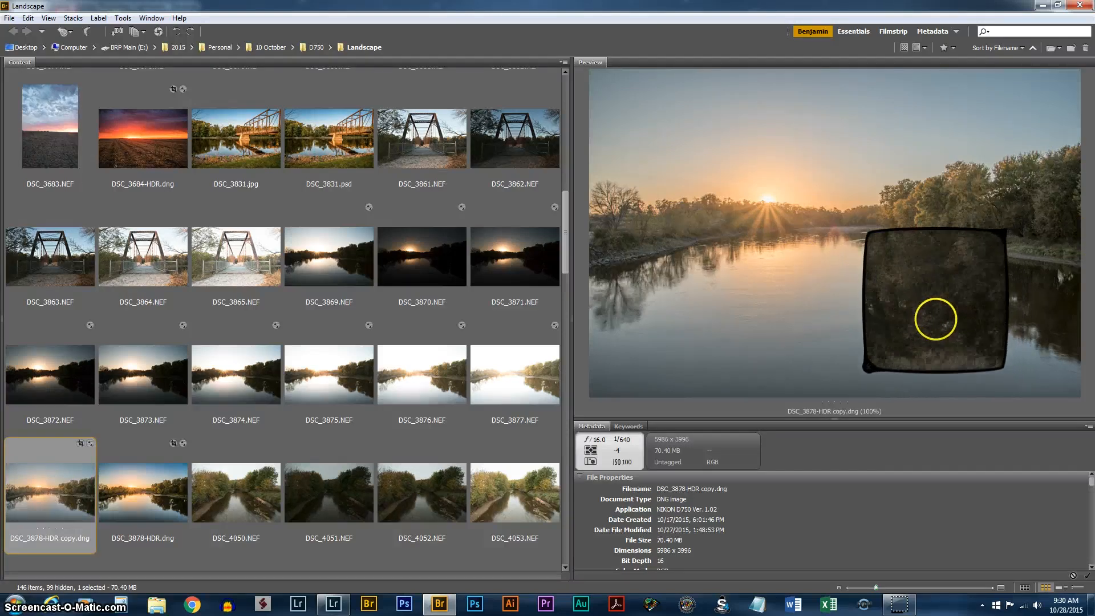
{"action": "left_click", "coordinate": [856, 352]}
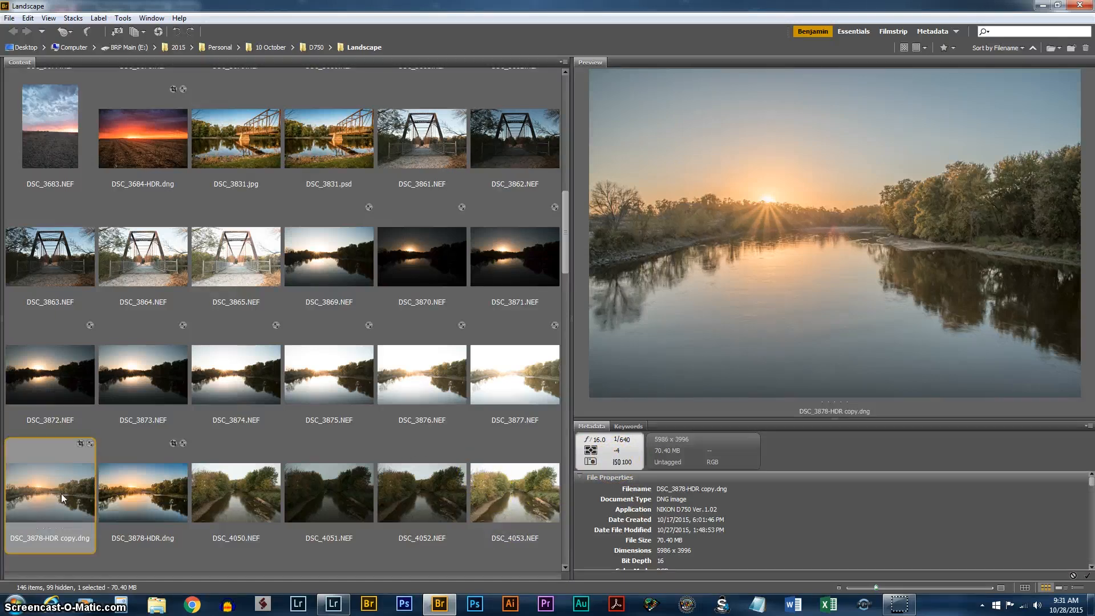
Compare DSC_3878-HDR.dng with its copy, and view the field sunset DSC_3684-HDR.dng.
{"action": "left_click", "coordinate": [146, 483]}
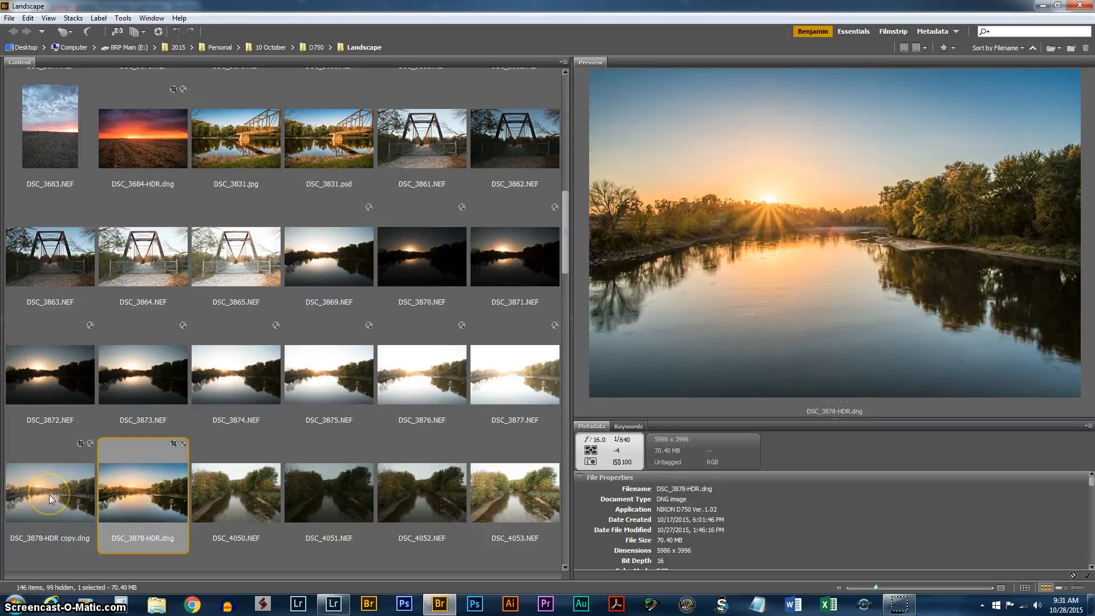
{"action": "left_click", "coordinate": [50, 500]}
{"action": "left_click", "coordinate": [127, 500]}
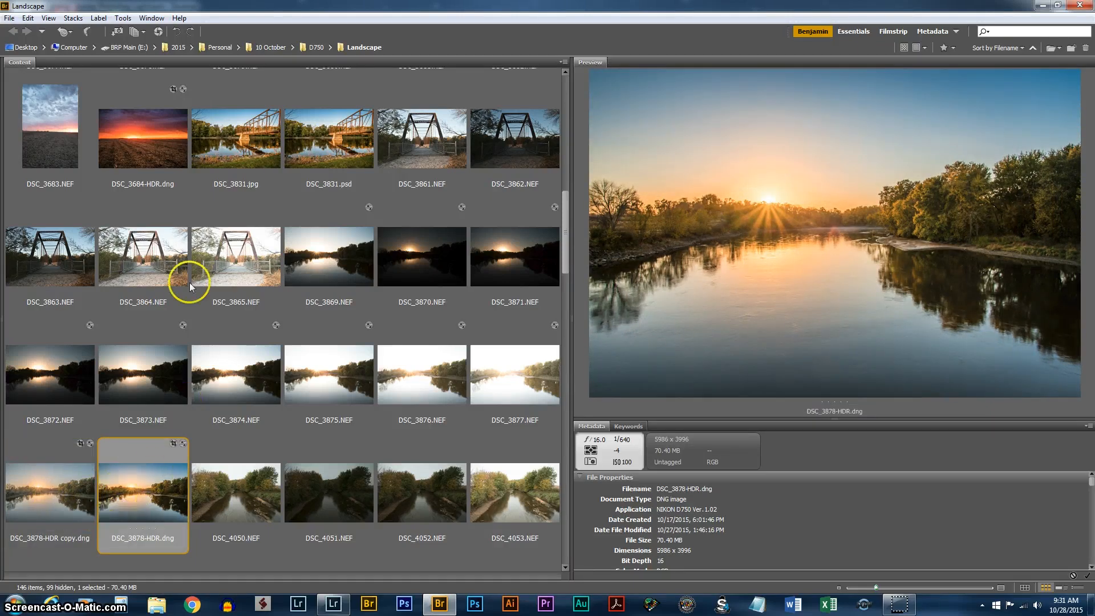
{"action": "left_click", "coordinate": [156, 143]}
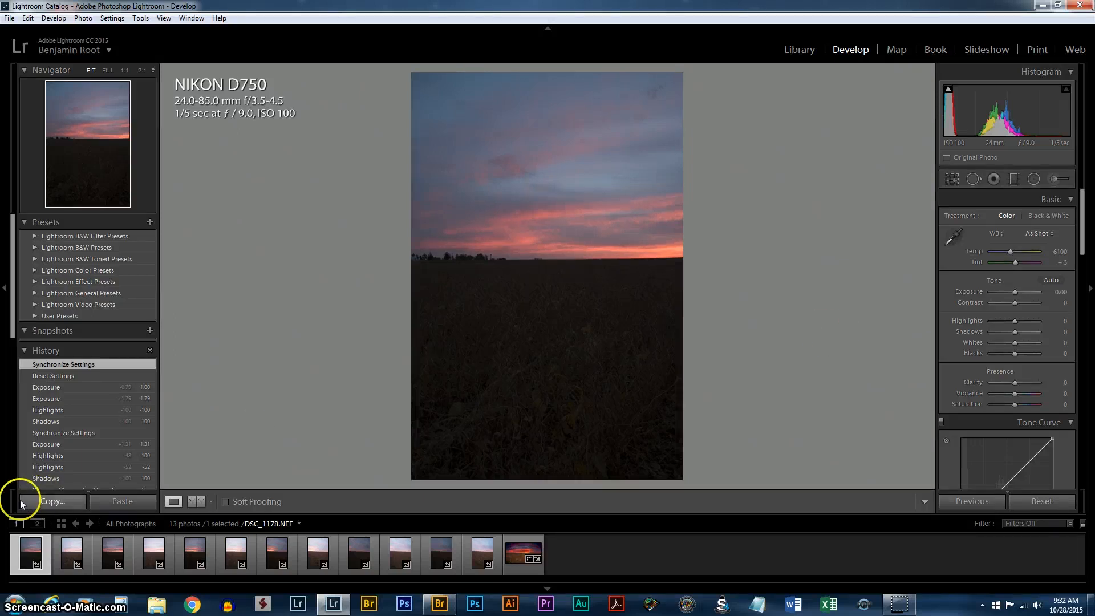
Select the first bracketed pair of field sunset exposures in Lightroom and open an HDR photo merge for them.
{"action": "left_click", "coordinate": [68, 547], "text": "ctrl"}
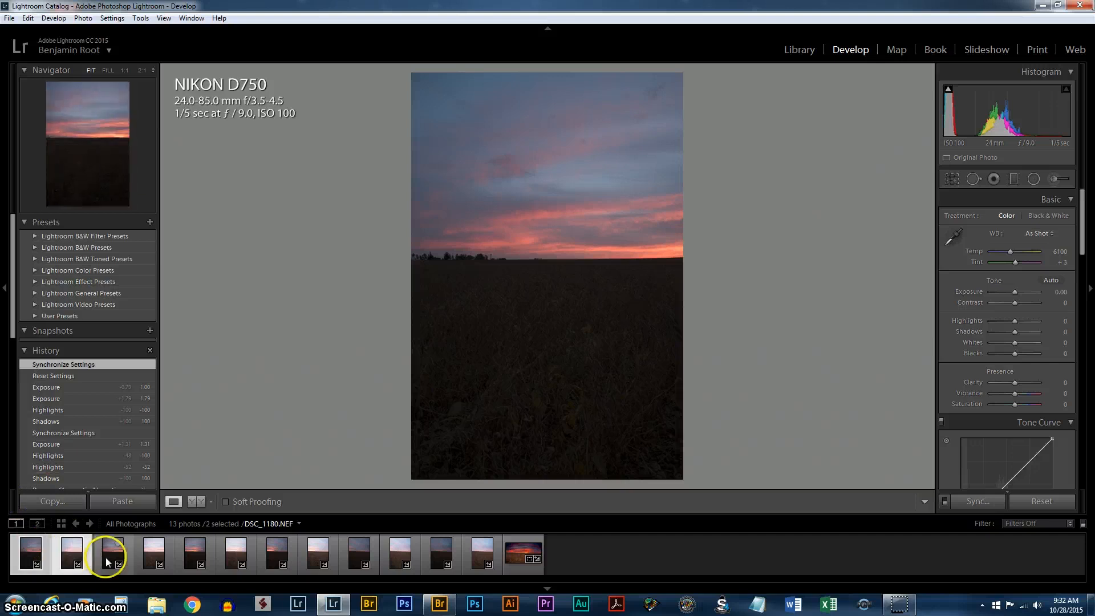
{"action": "left_click", "coordinate": [30, 555]}
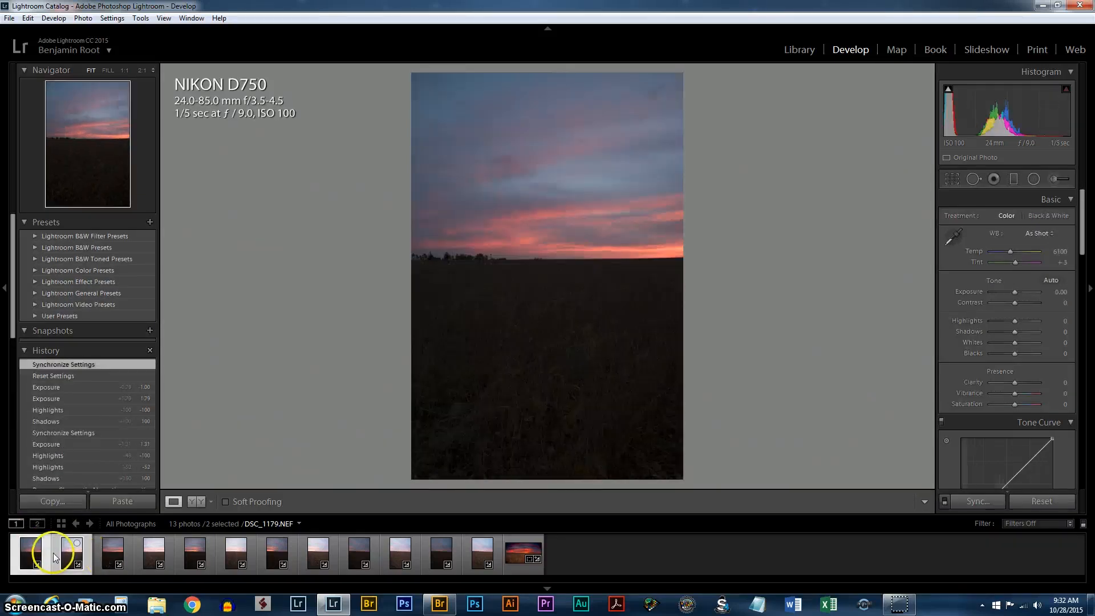
{"action": "right_click", "coordinate": [25, 557]}
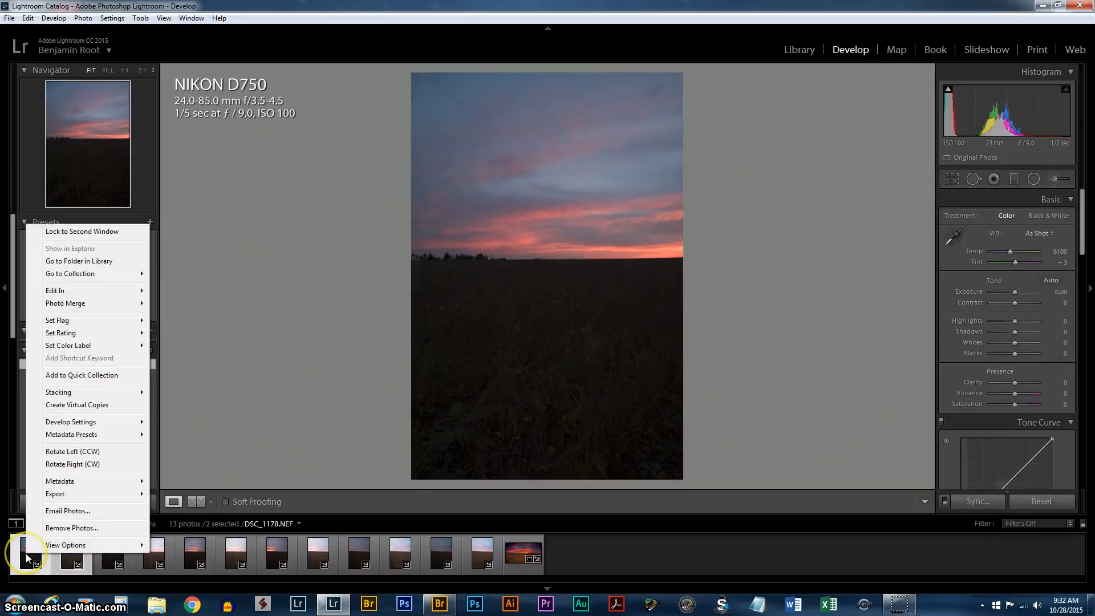
{"action": "mouse_move", "coordinate": [130, 308]}
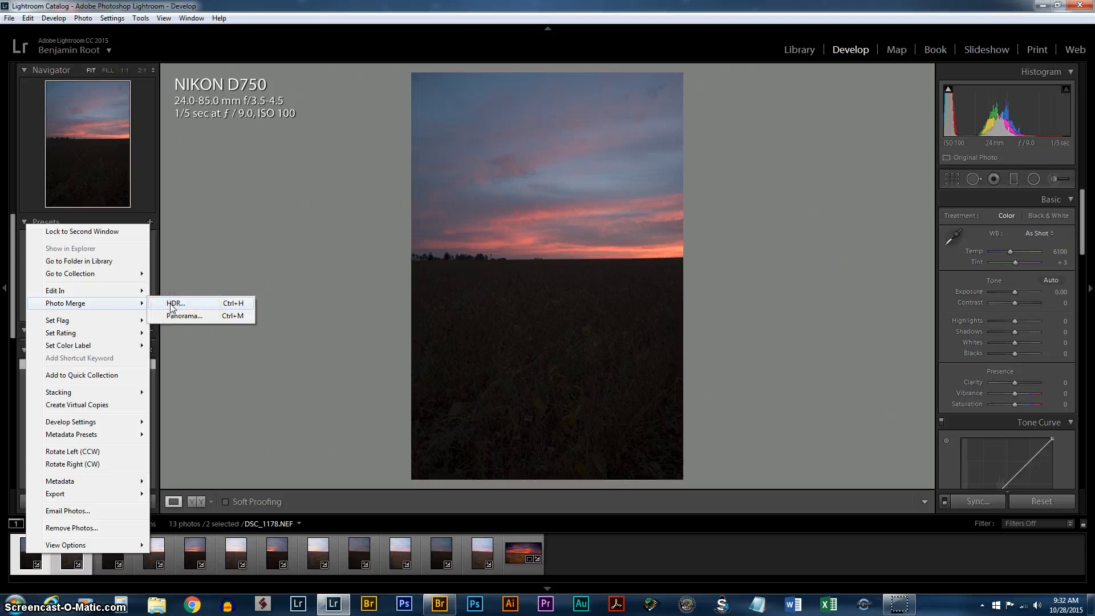
{"action": "left_click", "coordinate": [247, 305]}
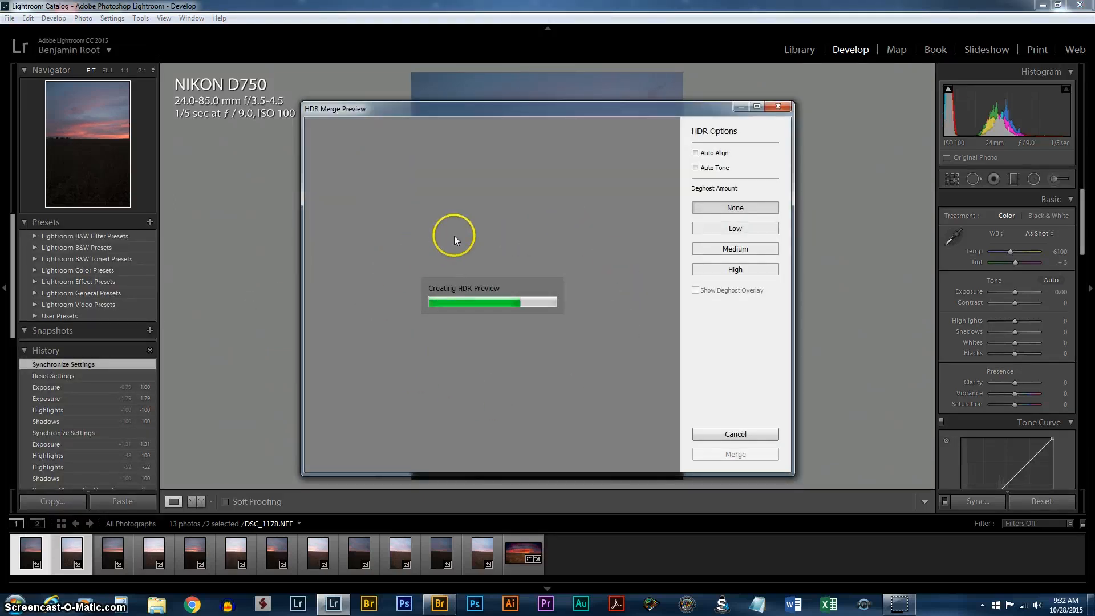
Try Auto Align and Auto Tone in the HDR merge preview, switching each option off again.
{"action": "left_click", "coordinate": [714, 156]}
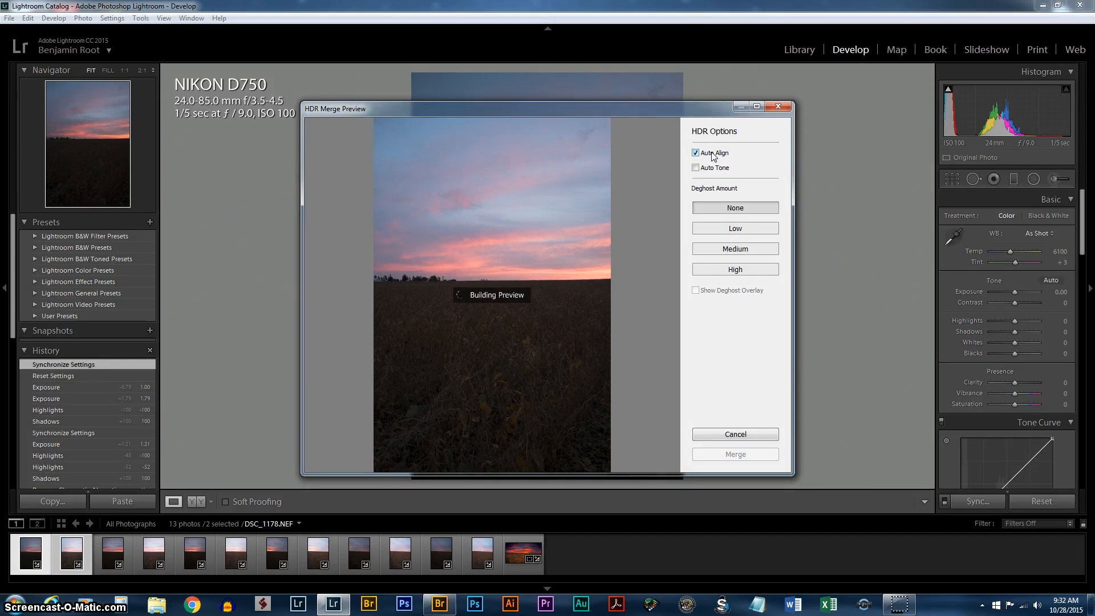
{"action": "left_click", "coordinate": [713, 156]}
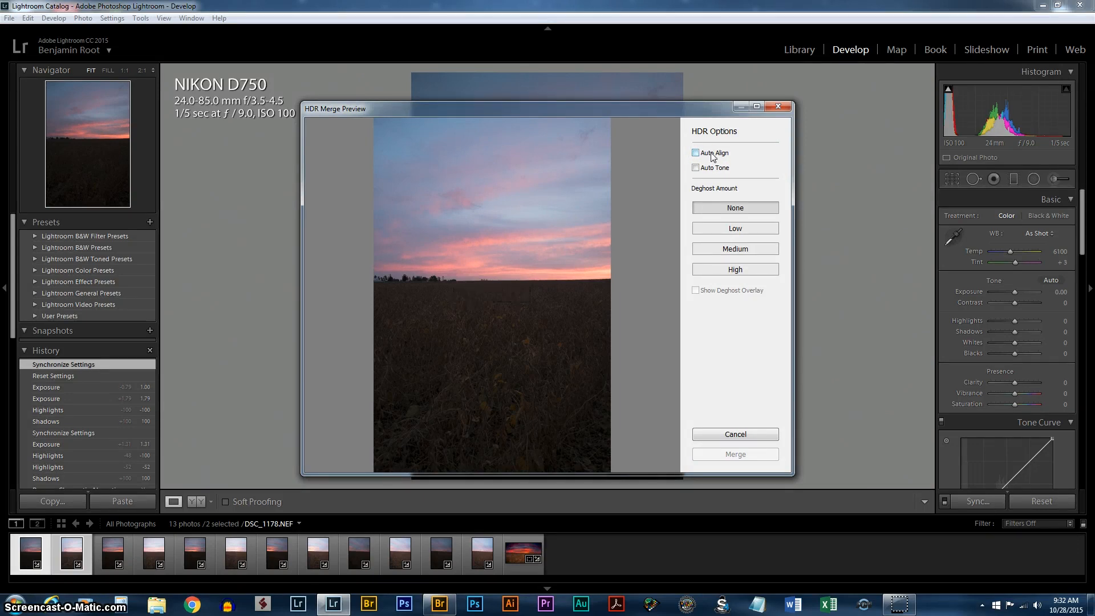
{"action": "left_click", "coordinate": [696, 168]}
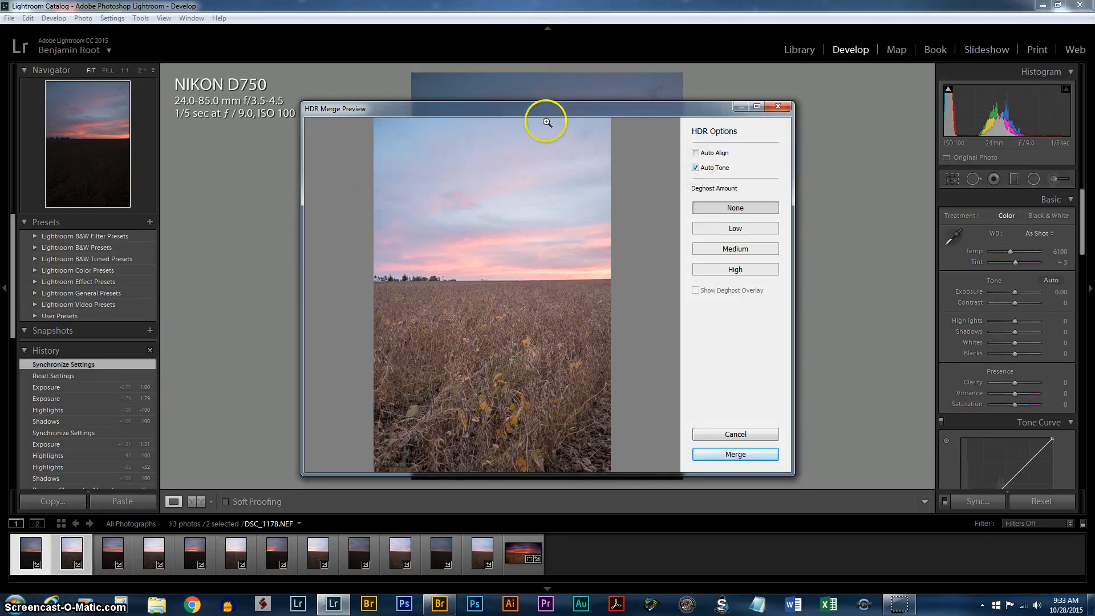
{"action": "left_click", "coordinate": [696, 167]}
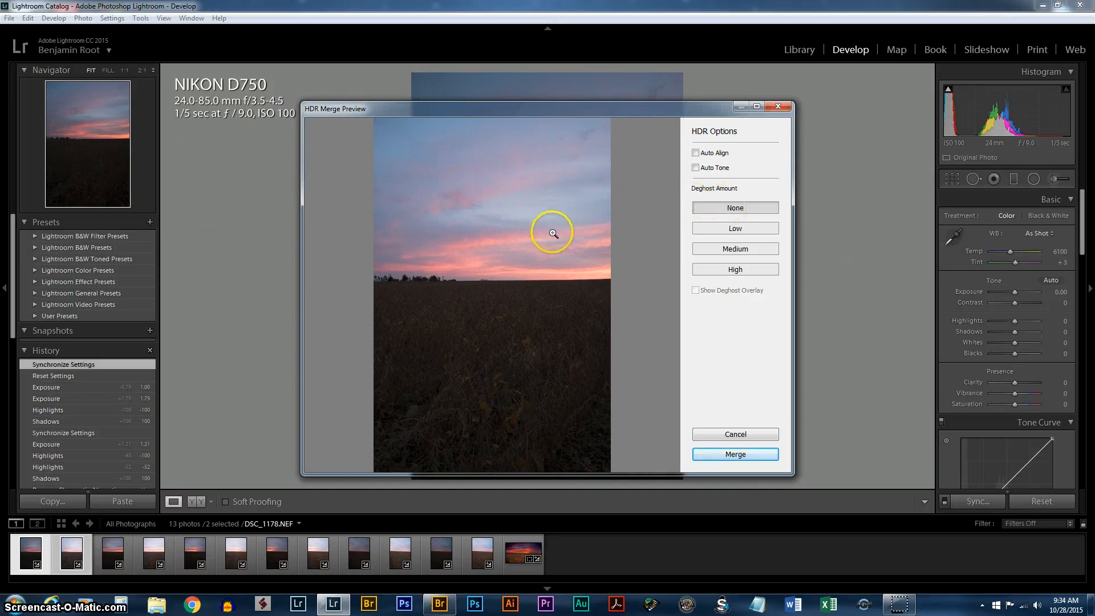
Try the Low, Medium and High deghost amounts with the deghost overlay shown for High.
{"action": "left_click", "coordinate": [747, 229]}
{"action": "left_click", "coordinate": [753, 248]}
{"action": "left_click", "coordinate": [743, 272]}
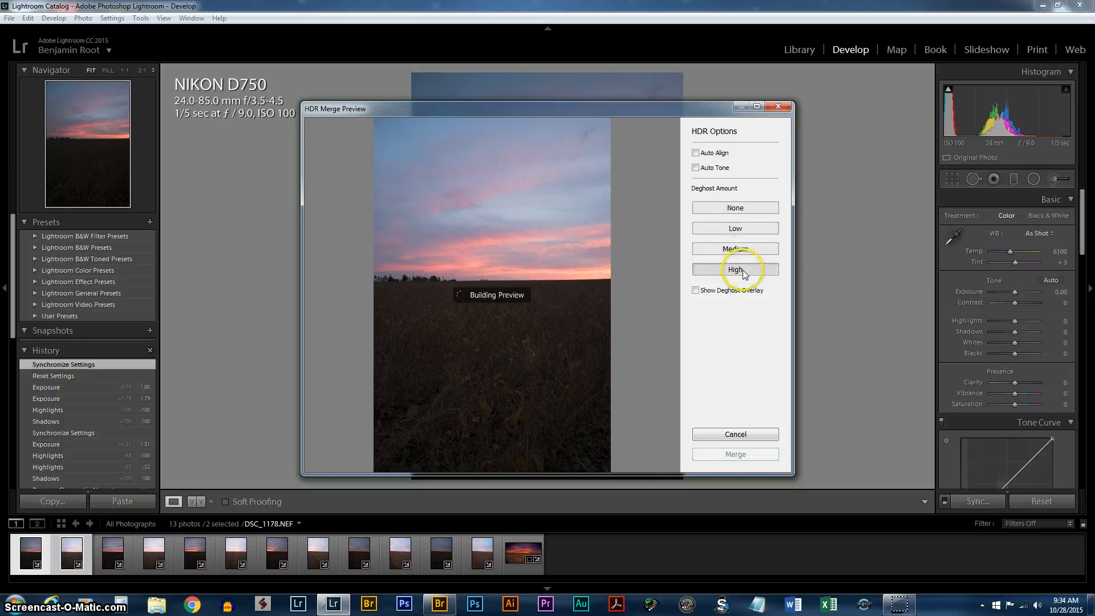
{"action": "left_click", "coordinate": [697, 291]}
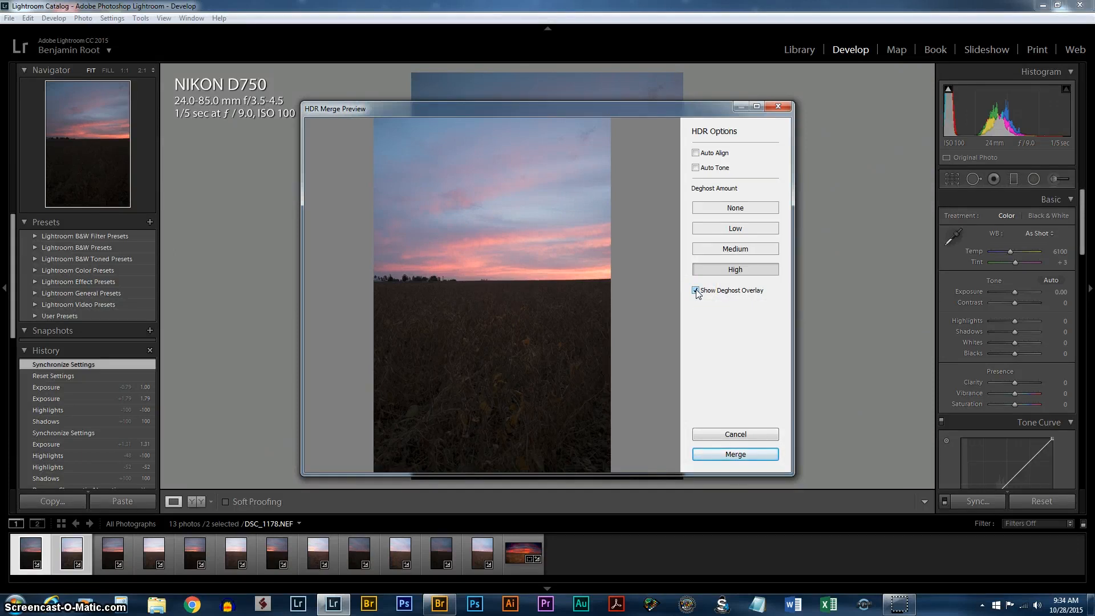
Set the deghost amount to None and merge the first bracketed pair into an HDR image.
{"action": "left_click", "coordinate": [742, 209]}
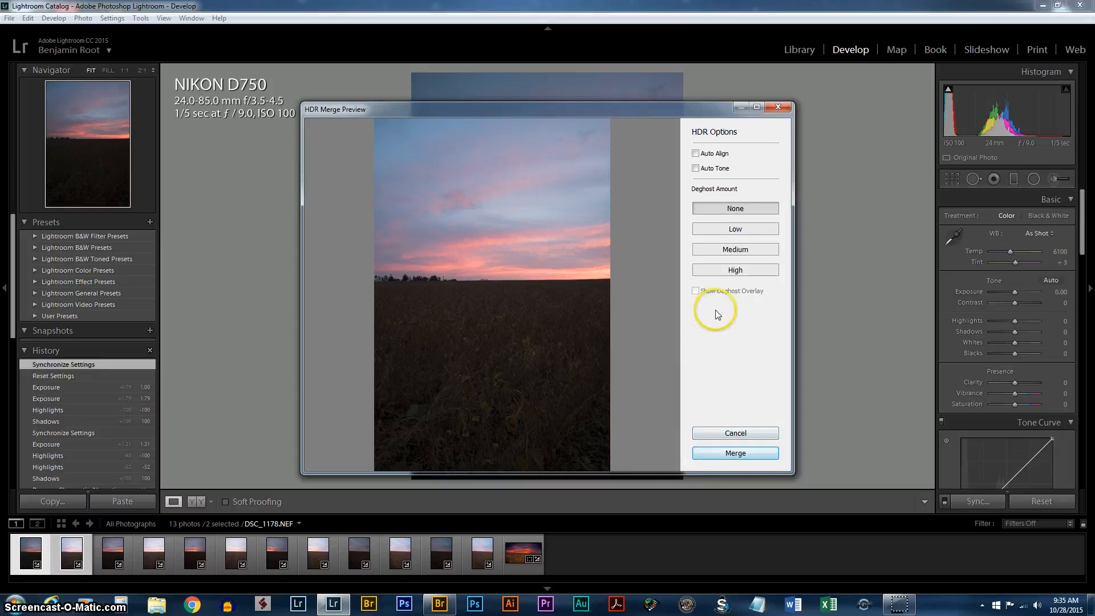
{"action": "left_click", "coordinate": [736, 453]}
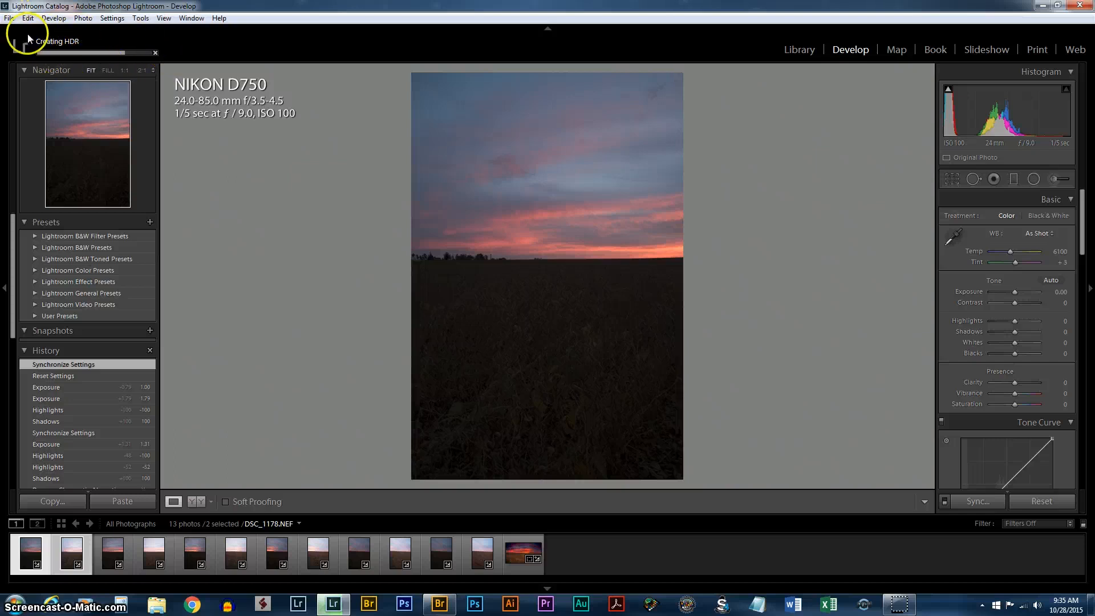
Select the second bracketed pair, starting at DSC_1180.NEF, and merge it to HDR with the previous settings, skipping the dialog.
{"action": "left_click", "coordinate": [113, 552]}
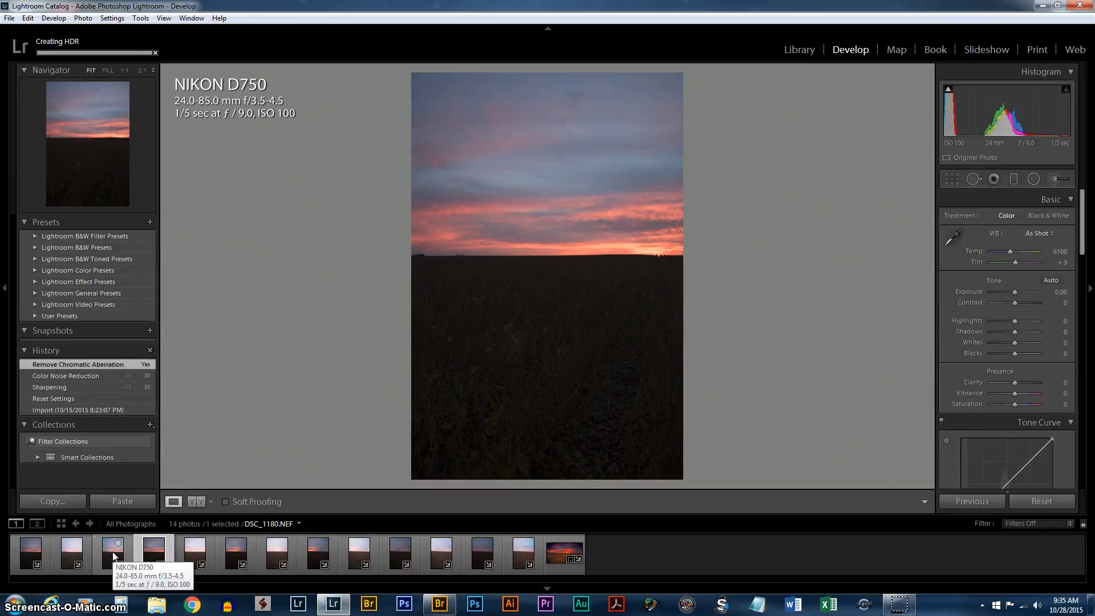
{"action": "left_click", "coordinate": [195, 553]}
{"action": "left_click", "coordinate": [195, 554], "text": "ctrl"}
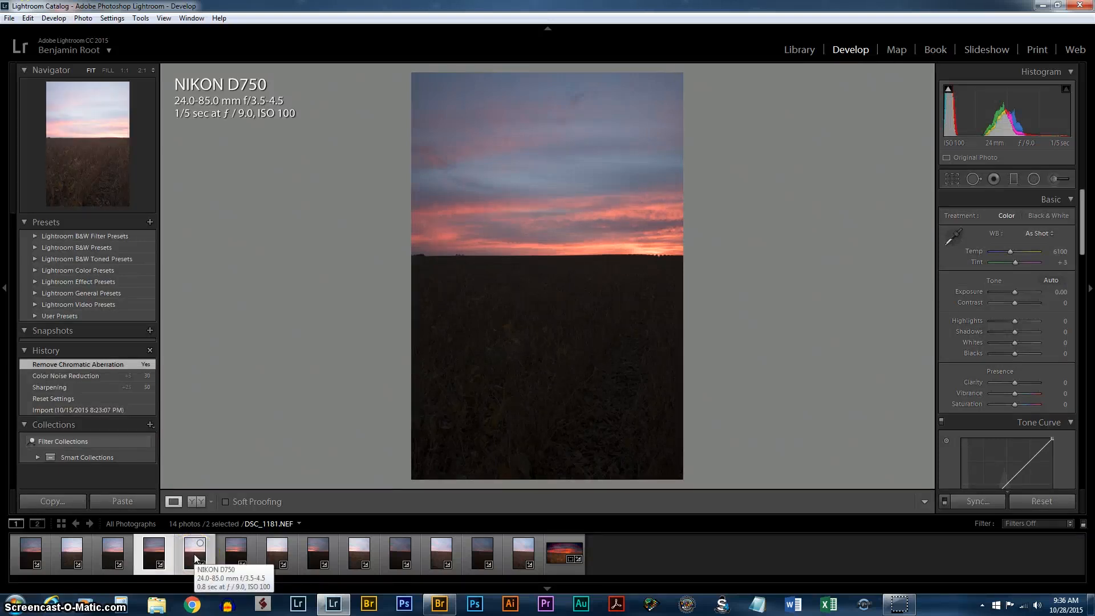
{"action": "key", "text": "ctrl+shift"}
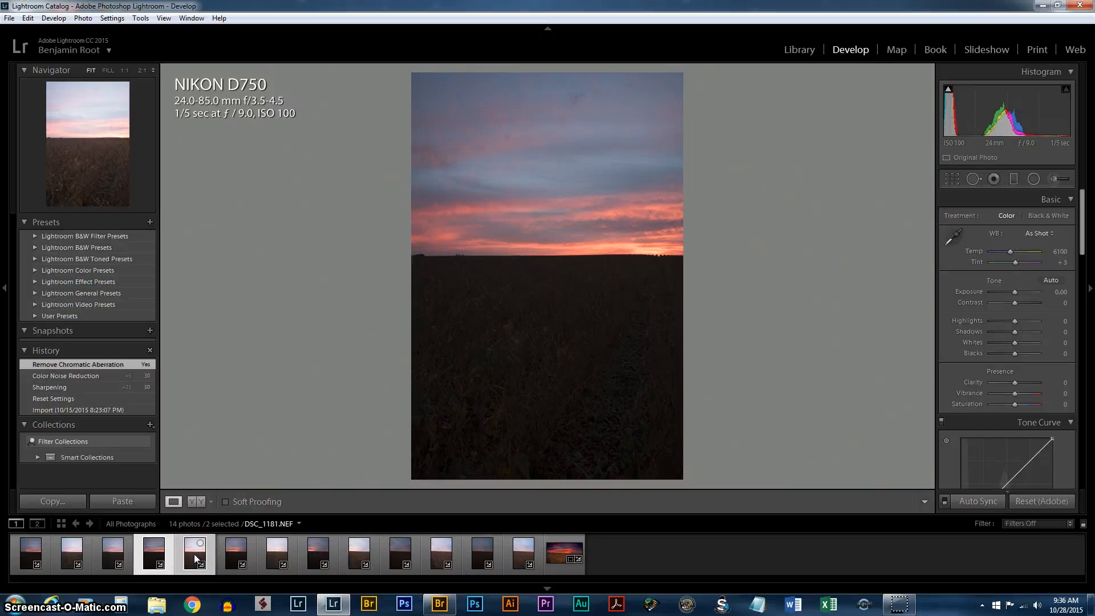
{"action": "key", "text": "ctrl+shift+h"}
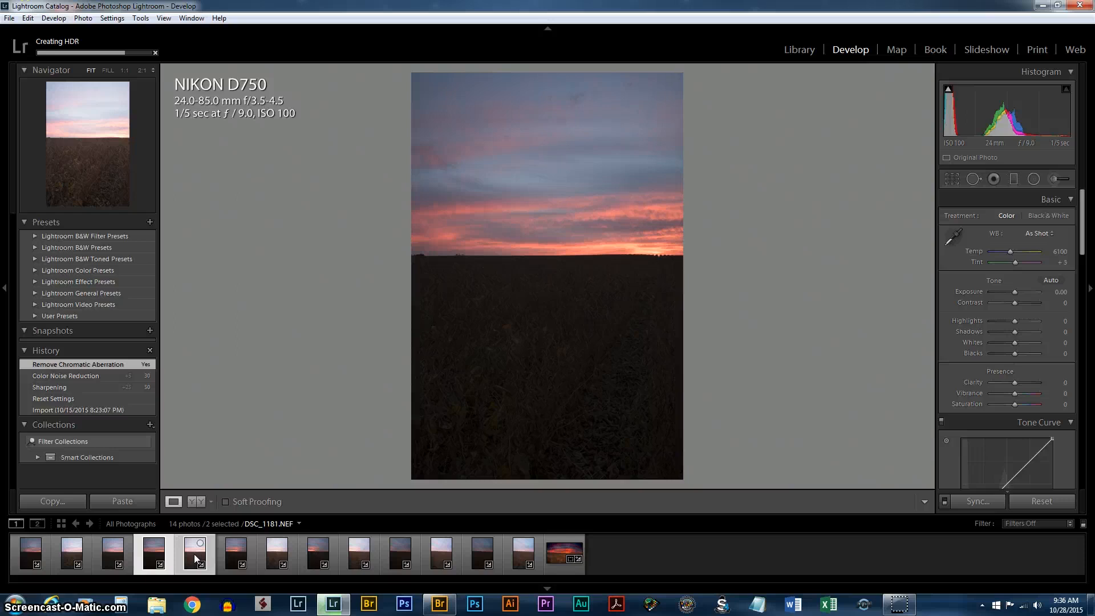
Merge each of the four remaining bracketed sunset pairs into its own HDR image with the previous merge settings.
{"action": "left_click", "coordinate": [228, 553]}
{"action": "left_click", "coordinate": [269, 561]}
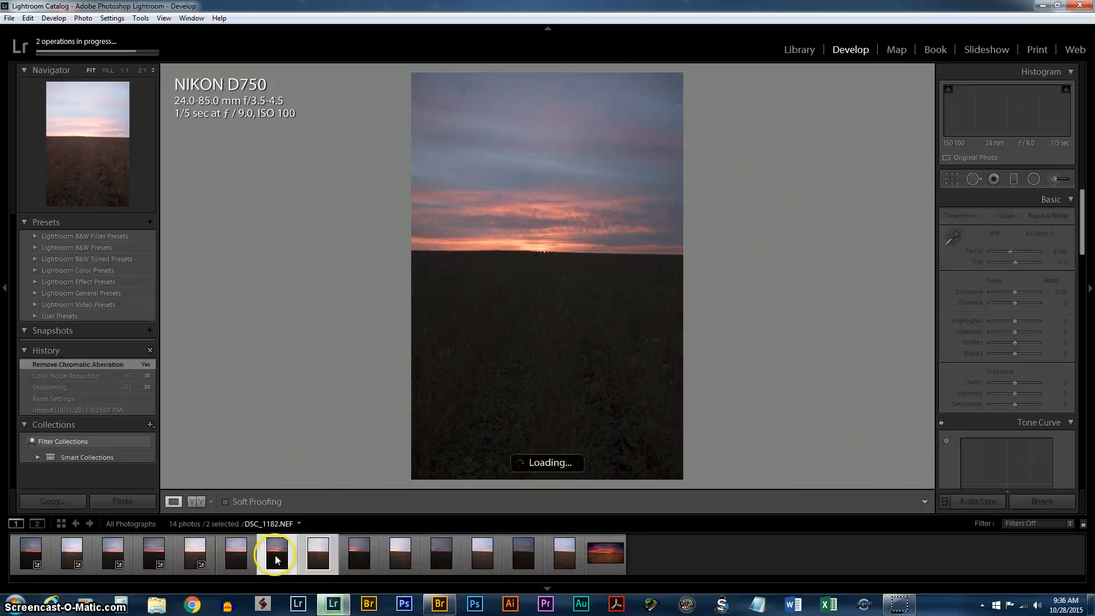
{"action": "left_click", "coordinate": [361, 550]}
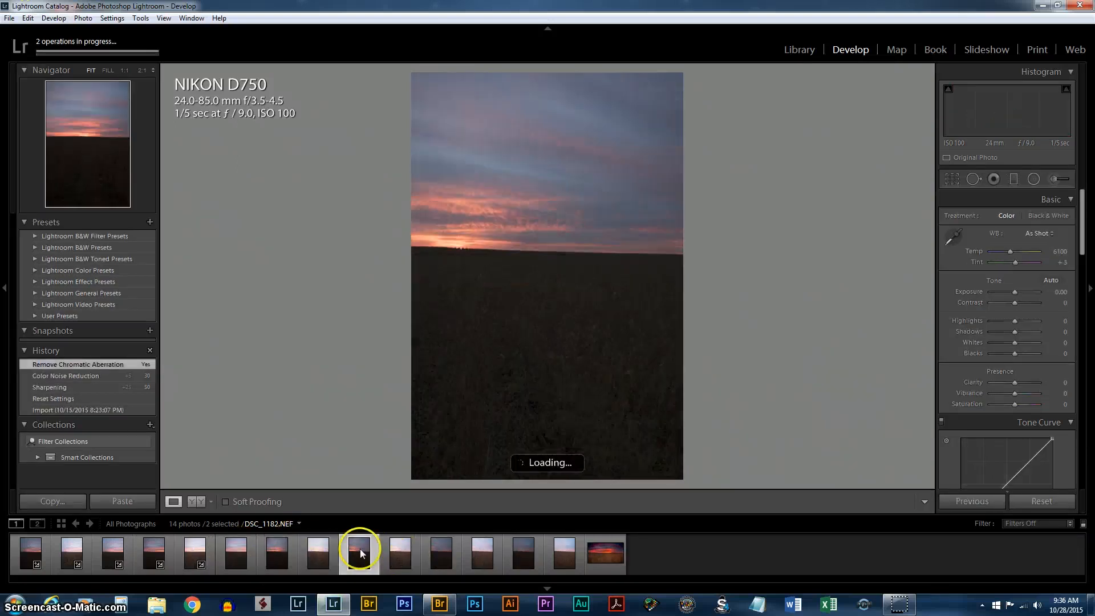
{"action": "left_click", "coordinate": [405, 555]}
{"action": "left_click", "coordinate": [439, 551]}
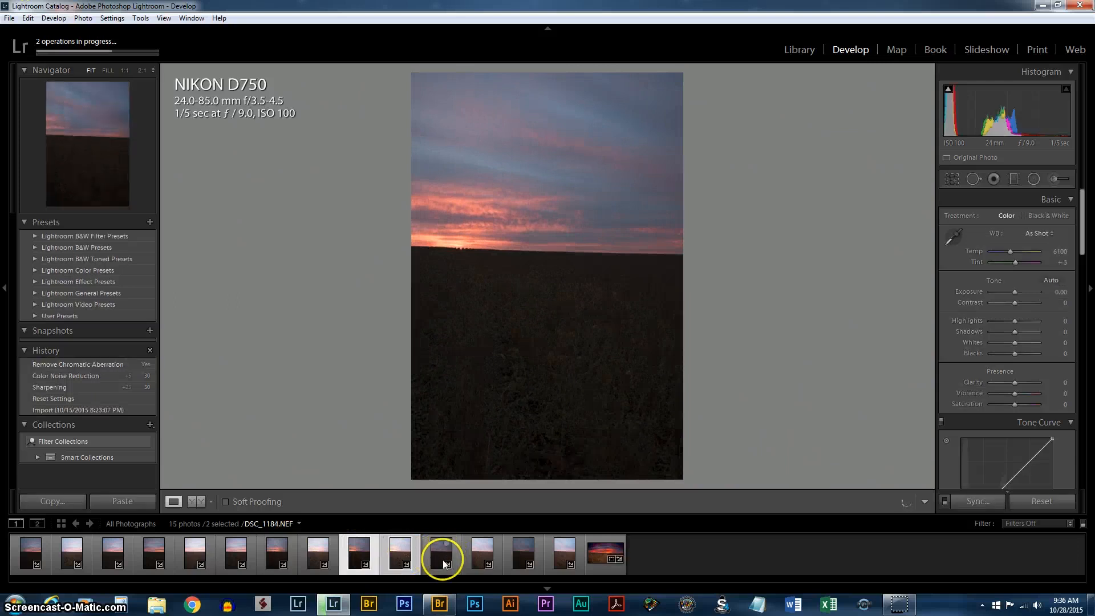
{"action": "left_click", "coordinate": [474, 550]}
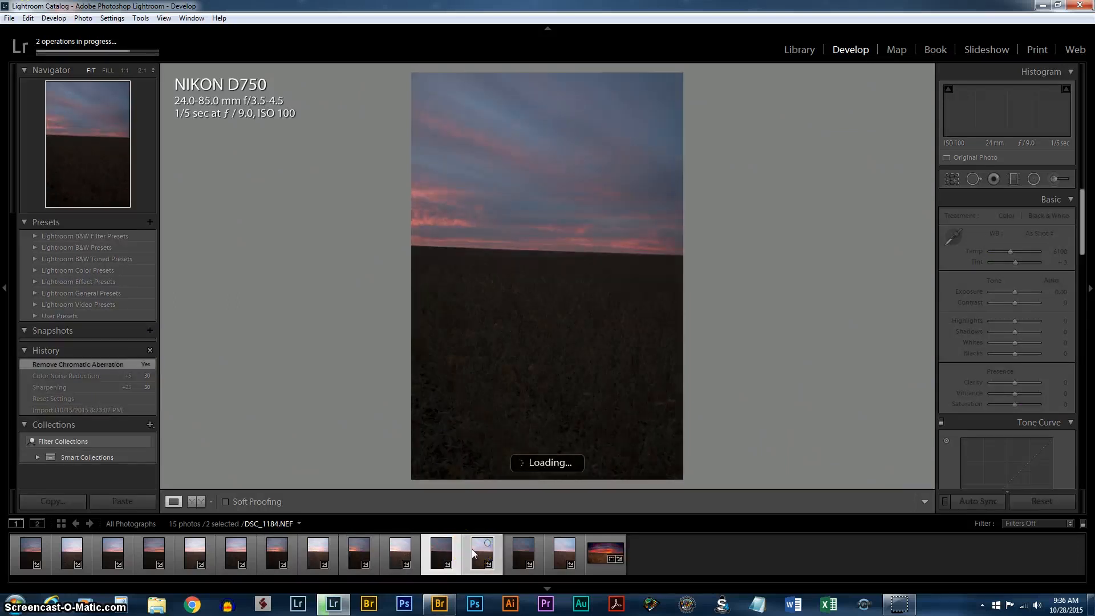
{"action": "left_click", "coordinate": [518, 550]}
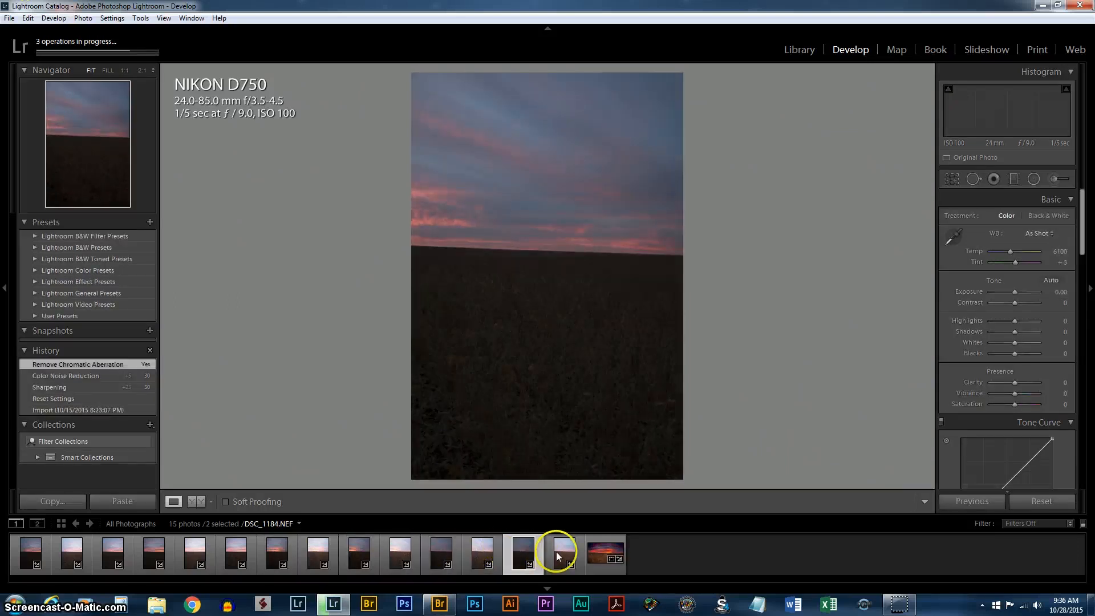
{"action": "left_click", "coordinate": [556, 552], "text": "shift"}
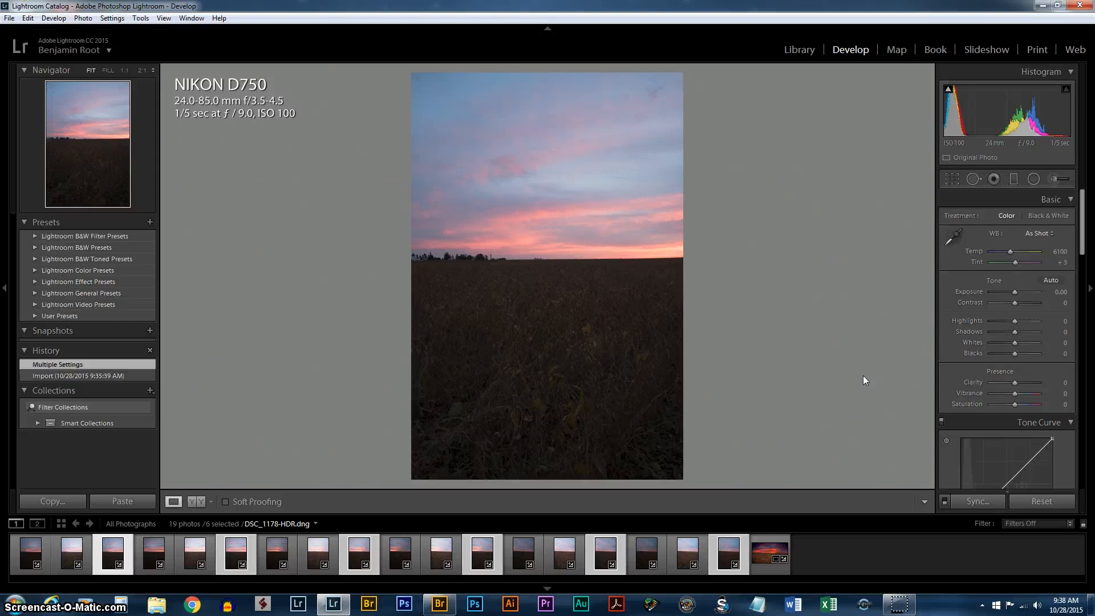
Start a panorama photo merge from the six selected HDR images.
{"action": "right_click", "coordinate": [724, 537]}
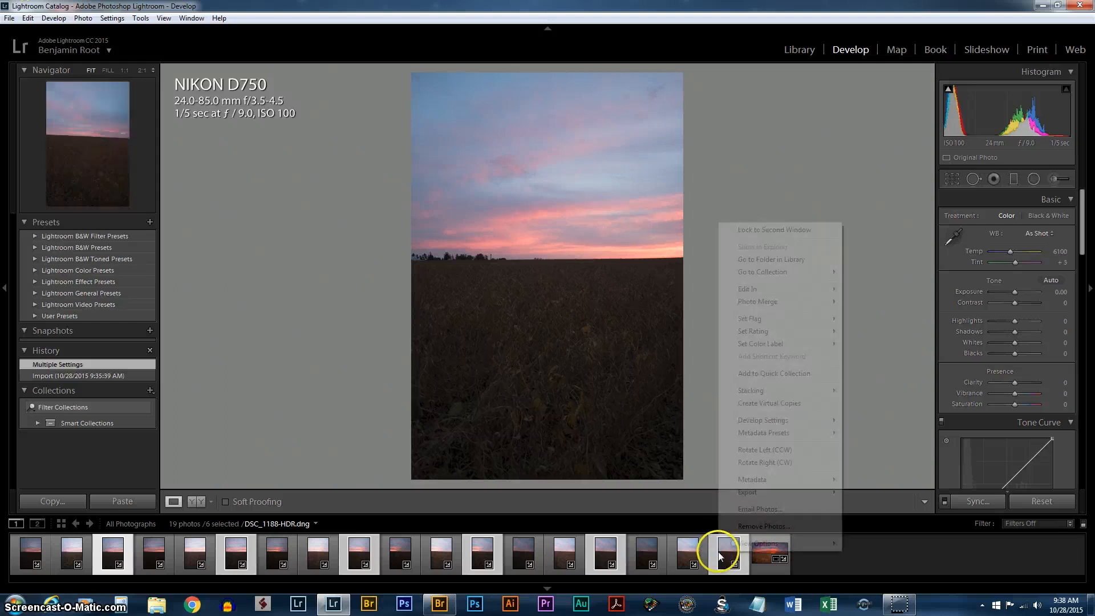
{"action": "mouse_move", "coordinate": [815, 303]}
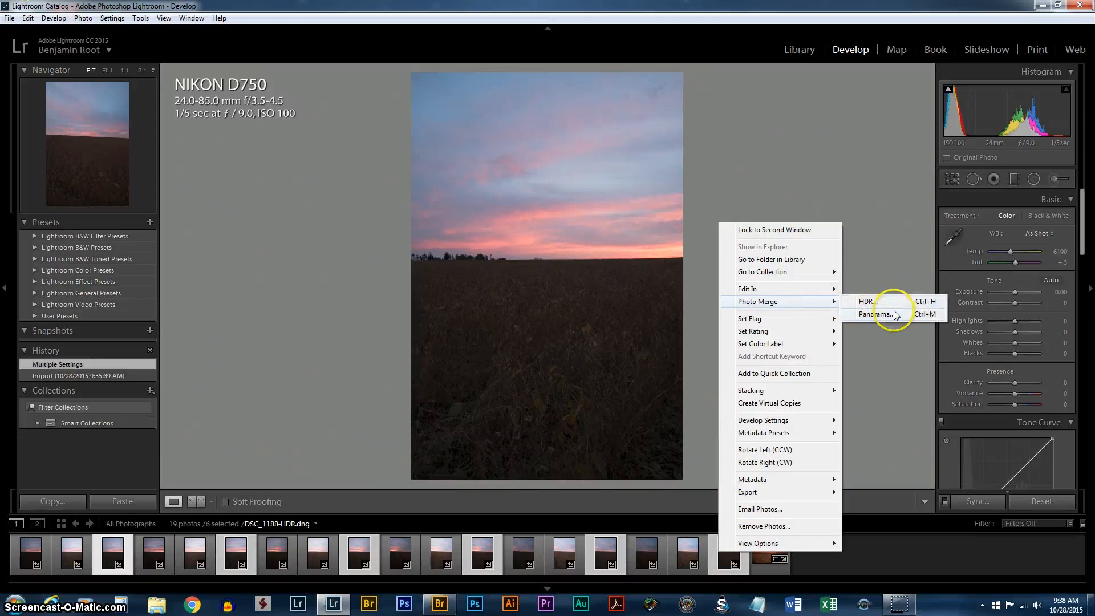
{"action": "left_click", "coordinate": [876, 314]}
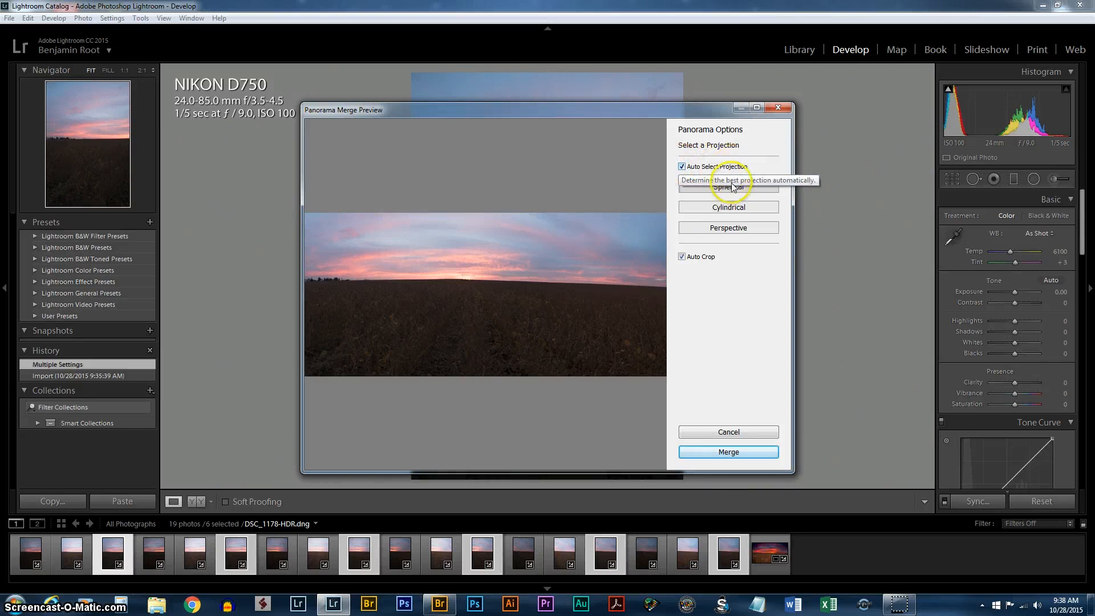
Compare the Cylindrical and Perspective projections in the panorama preview, and choose Spherical.
{"action": "left_click", "coordinate": [731, 208]}
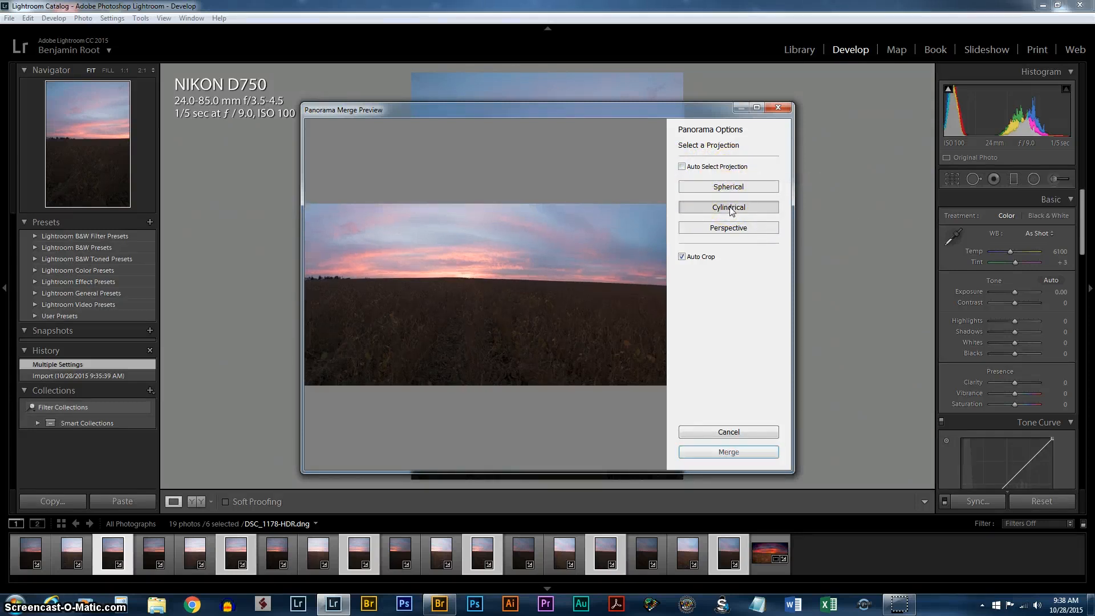
{"action": "left_click", "coordinate": [732, 229]}
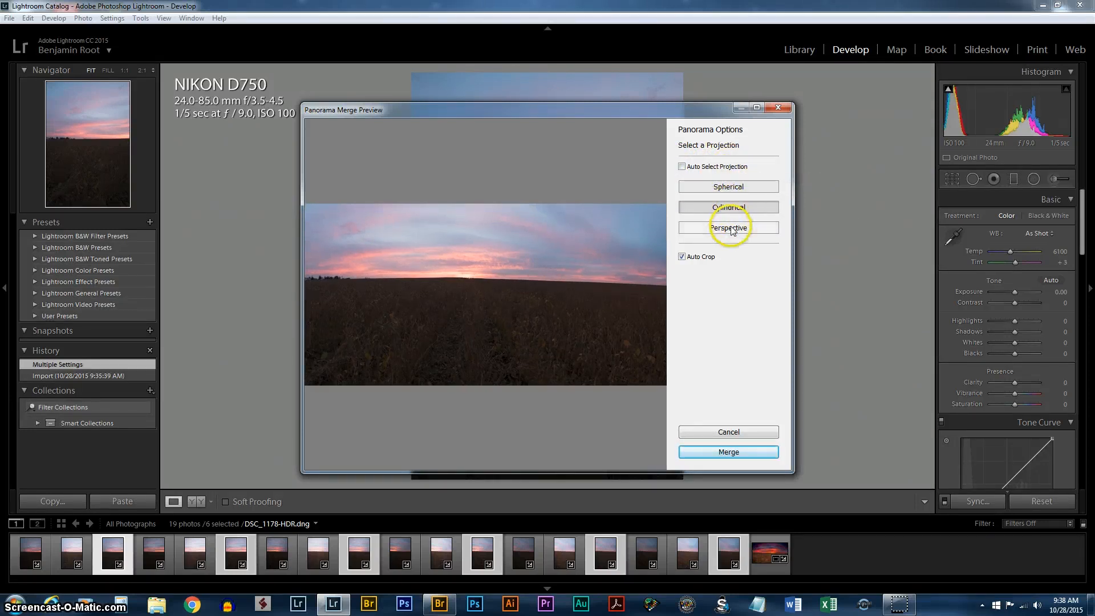
{"action": "left_click", "coordinate": [736, 190]}
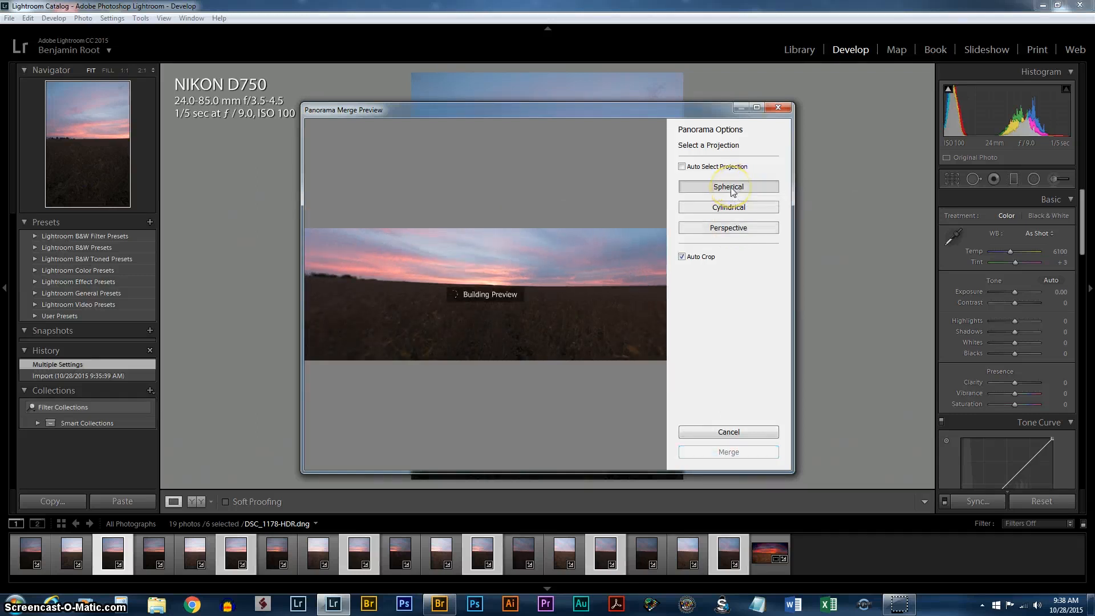
Check the panorama preview without Auto Crop, turn Auto Crop back on, and merge the panorama.
{"action": "left_click", "coordinate": [682, 258]}
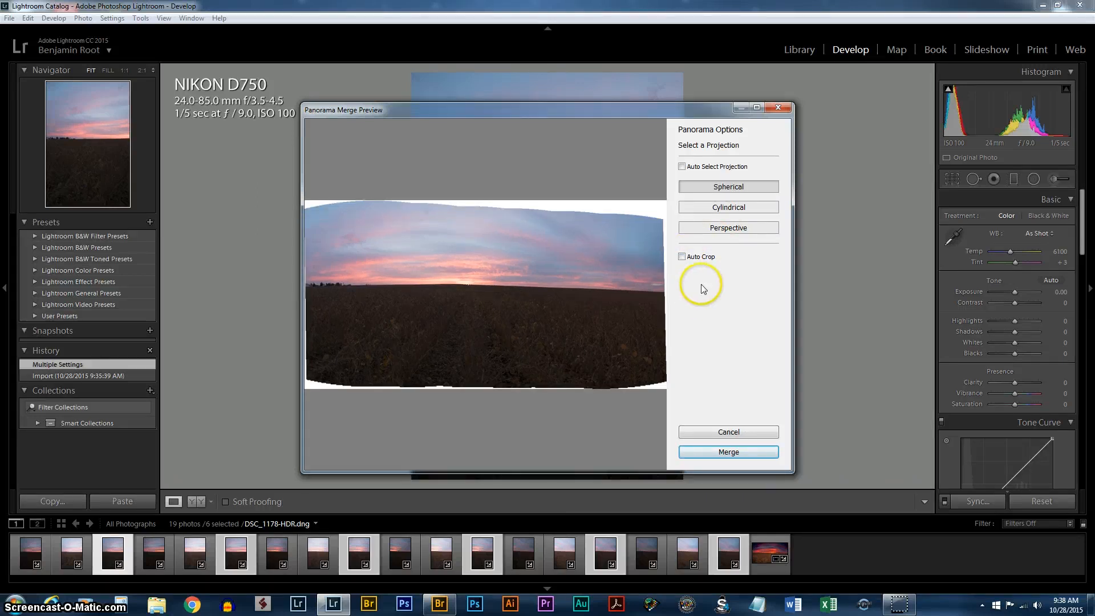
{"action": "left_click", "coordinate": [691, 257]}
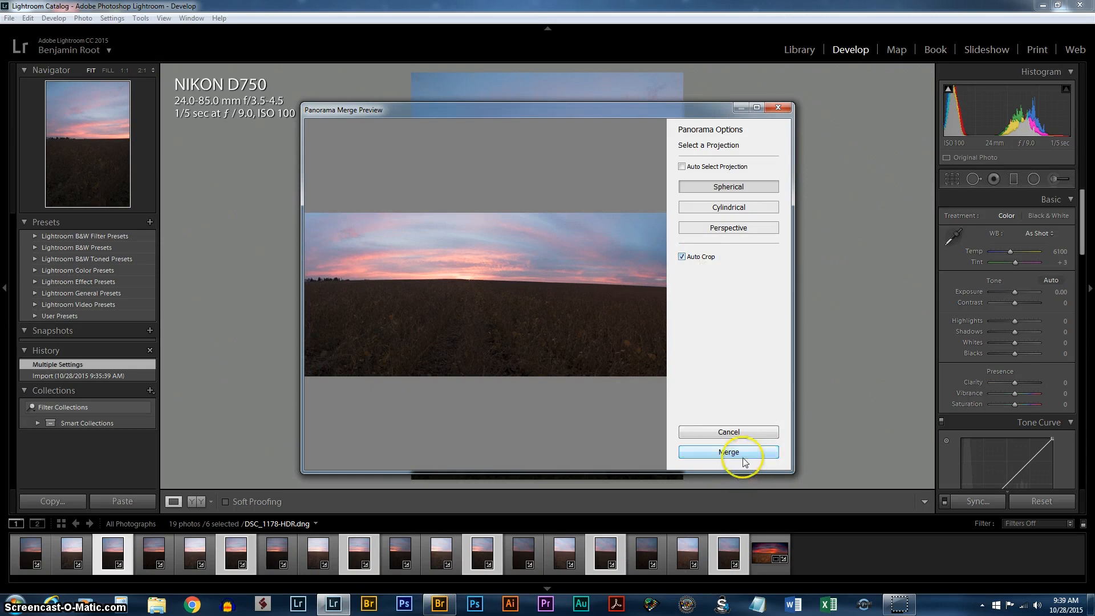
{"action": "left_click", "coordinate": [740, 453]}
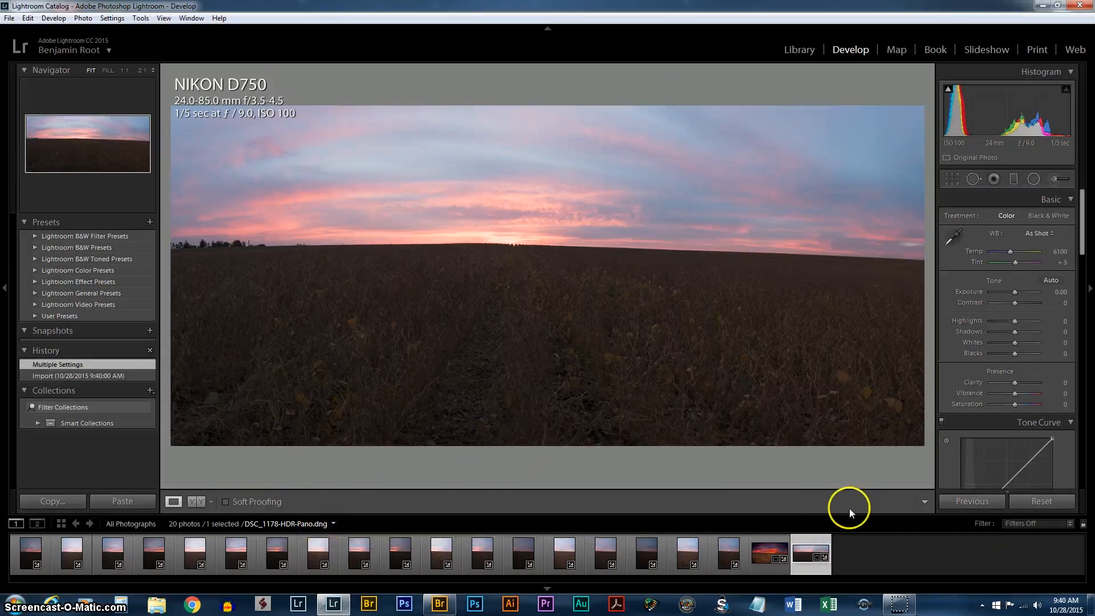
Set Highlights to -100 and Shadows to +100 on the merged panorama.
{"action": "left_click_drag", "start_coordinate": [1015, 320], "coordinate": [1062, 337]}
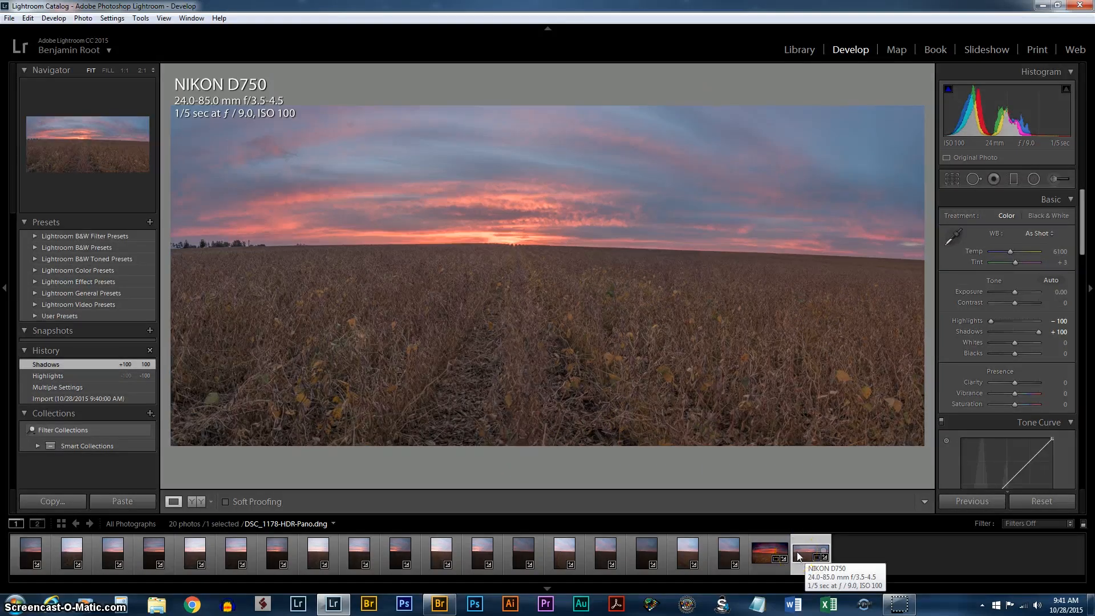
Review the develop settings of the finished panorama DSC_1188-HDR-Pano.dng, including its graduated and radial filters.
{"action": "left_click", "coordinate": [765, 556]}
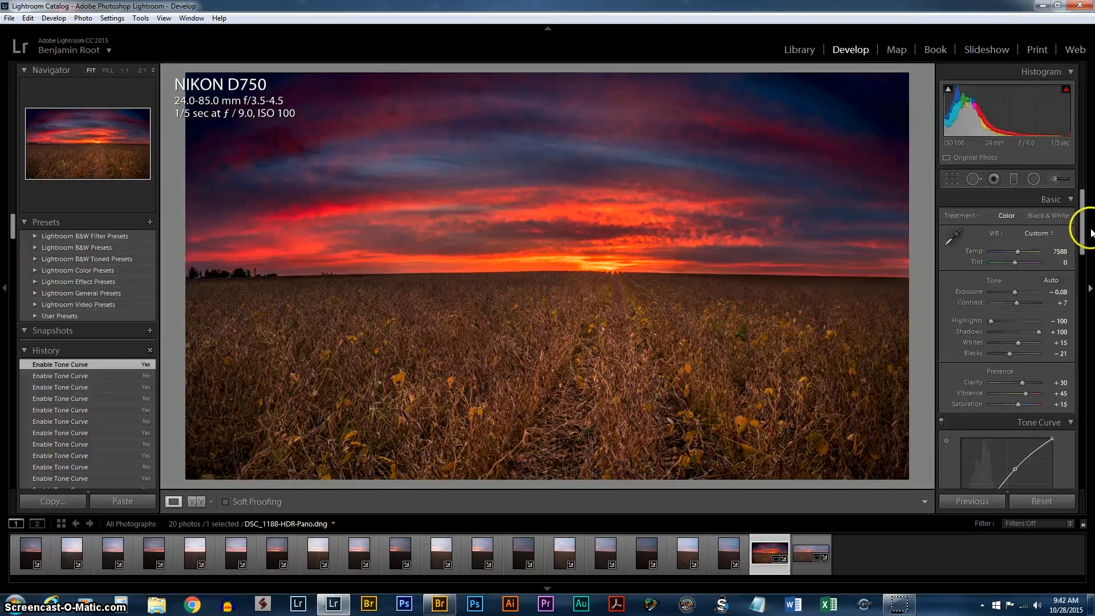
{"action": "left_click_drag", "start_coordinate": [1083, 214], "coordinate": [1084, 304]}
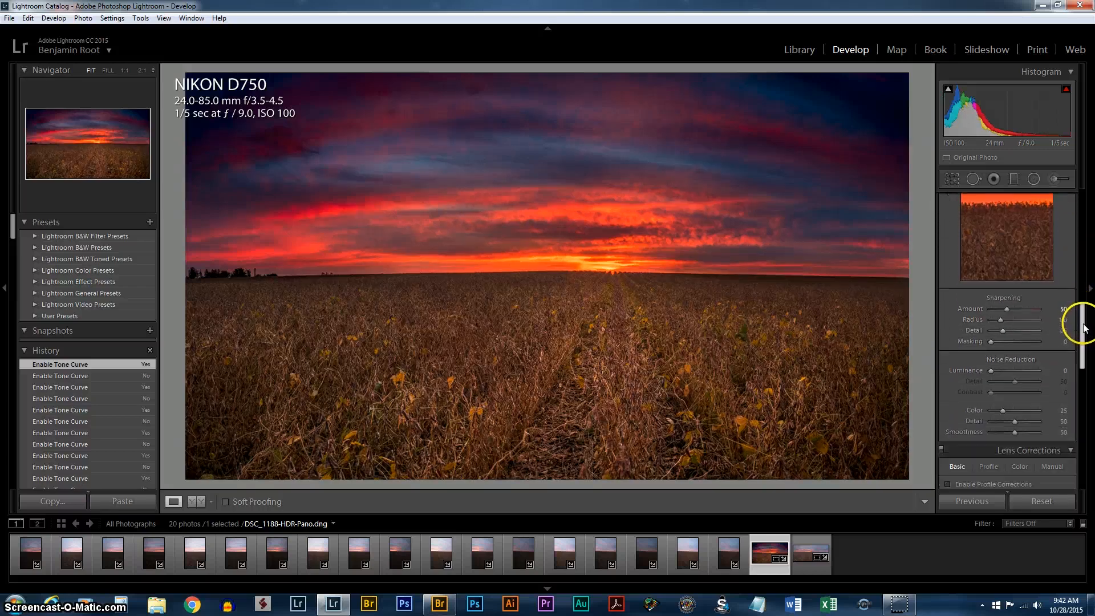
{"action": "left_click_drag", "start_coordinate": [1086, 342], "coordinate": [1087, 355]}
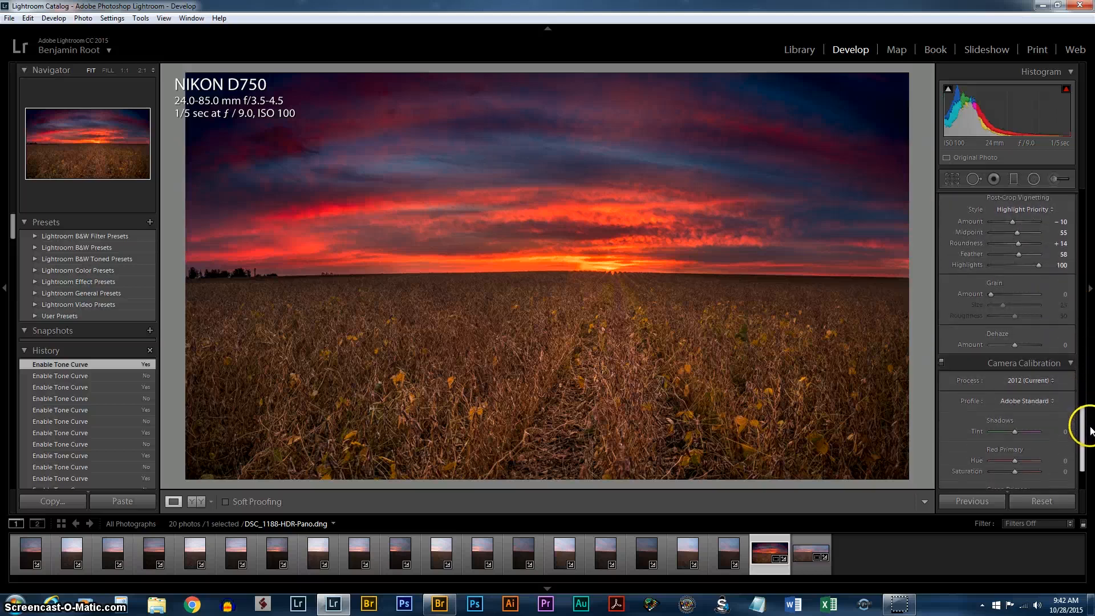
{"action": "left_click_drag", "start_coordinate": [1092, 359], "coordinate": [1093, 311]}
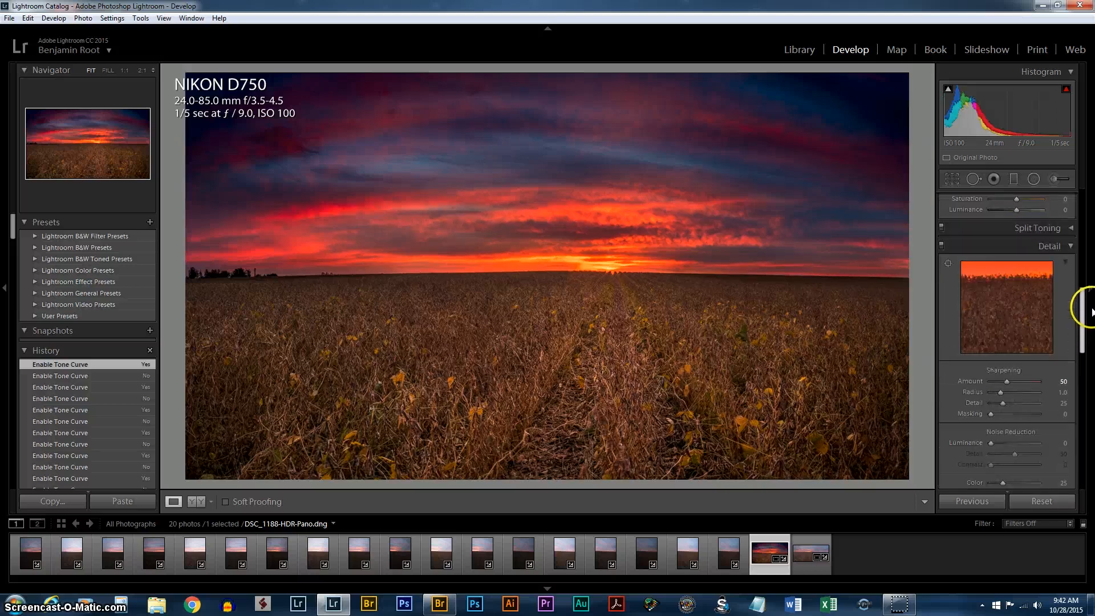
{"action": "left_click", "coordinate": [1014, 179]}
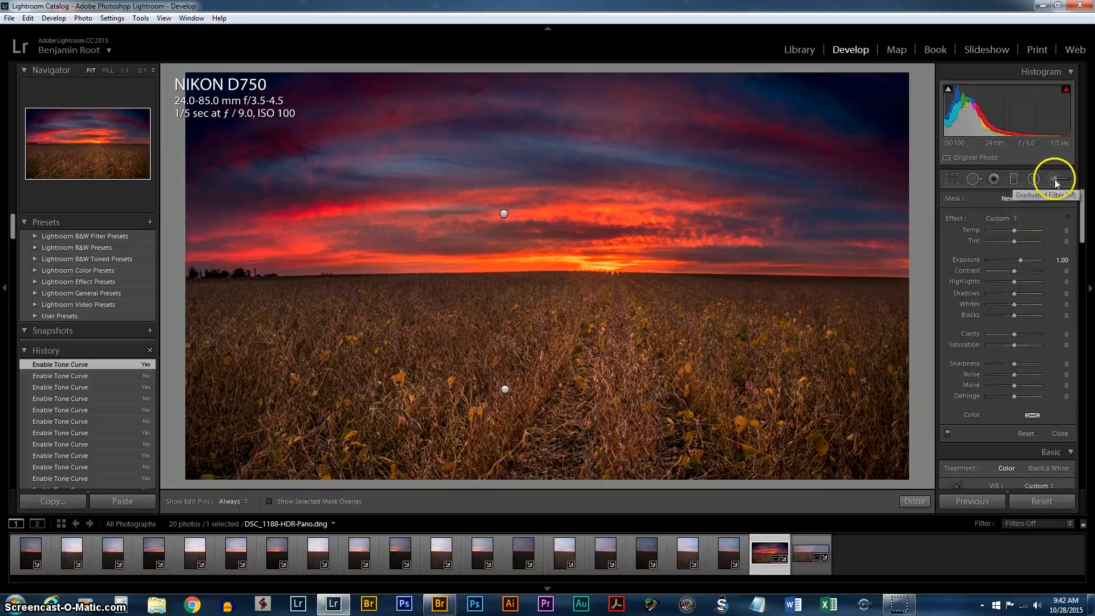
{"action": "left_click", "coordinate": [1036, 180]}
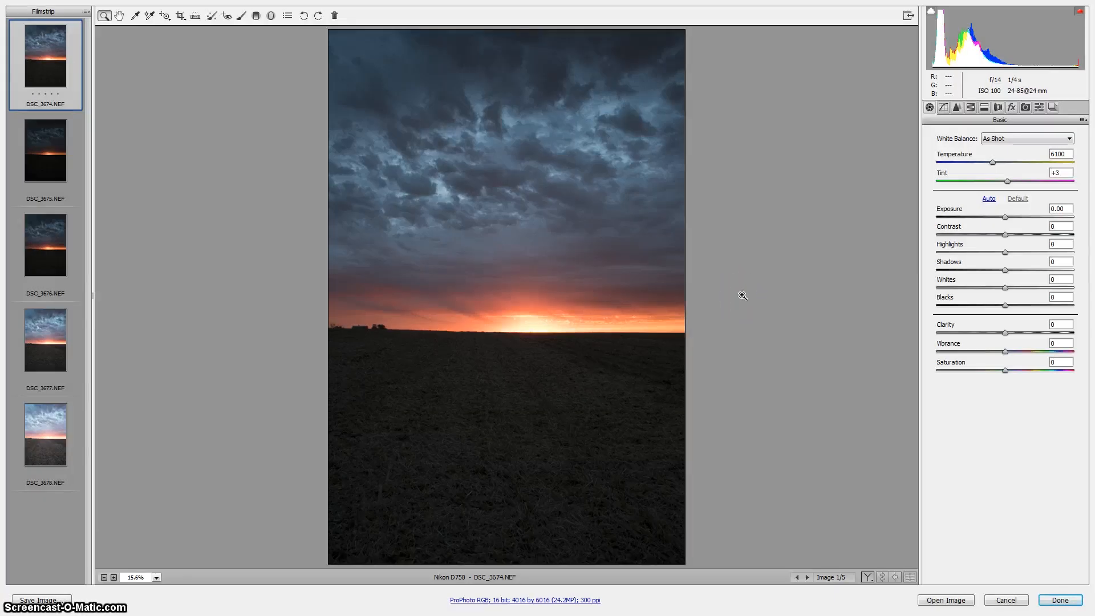
In Camera Raw, select all five exposures from DSC_3674.NEF to DSC_3678.NEF and start Merge to HDR.
{"action": "key", "text": "ctrl+a"}
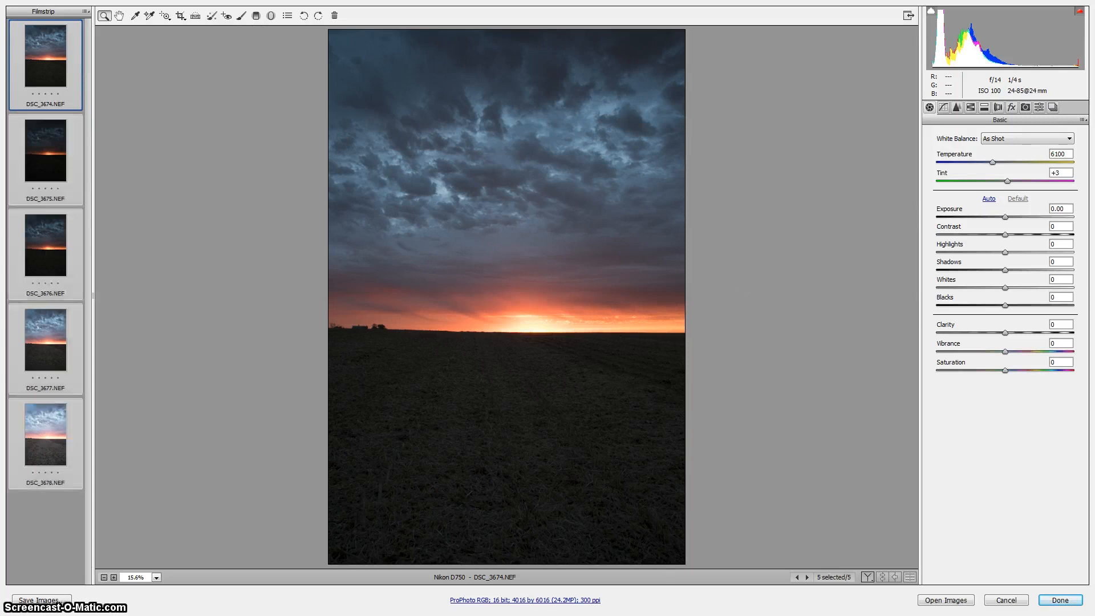
{"action": "left_click", "coordinate": [85, 11]}
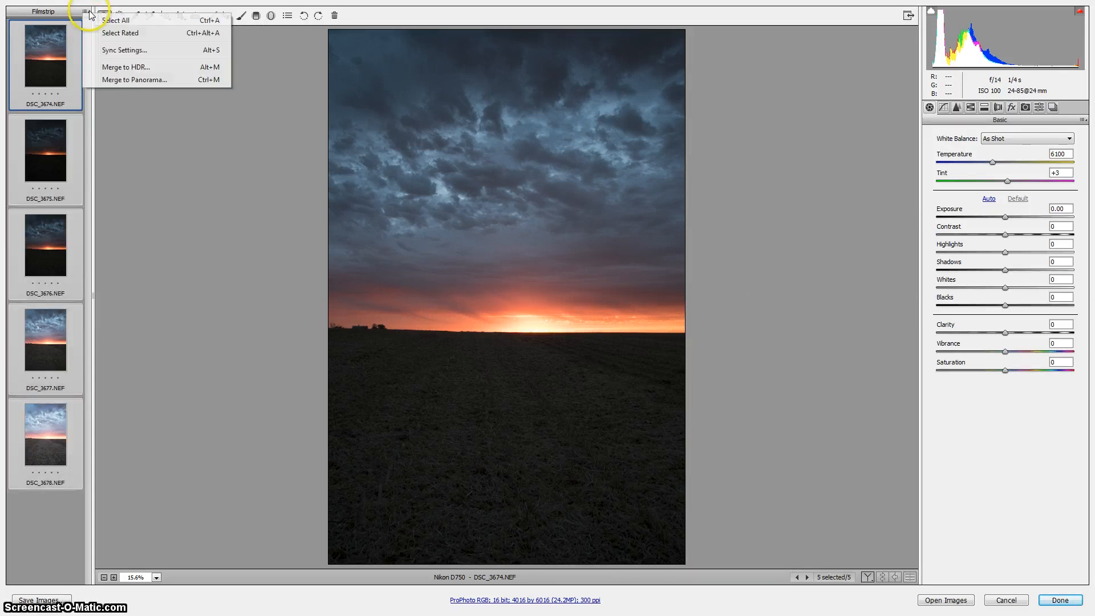
{"action": "left_click", "coordinate": [216, 67]}
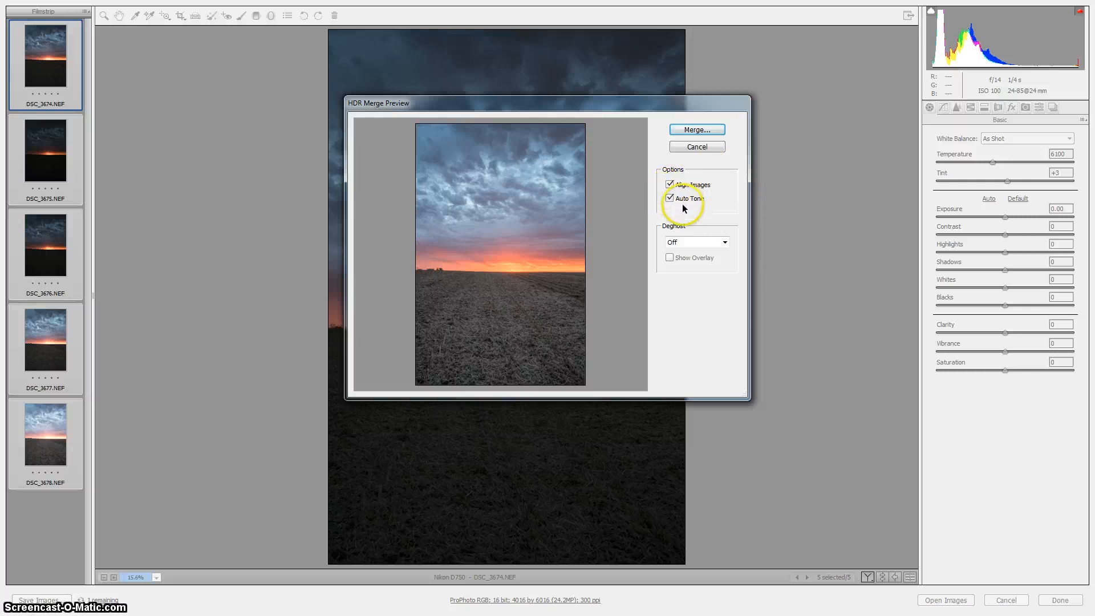
Merge with Align Images, Auto Tone and Deghost Off, save as DSC_3674-HDR in the Landscape folder, and select the resulting DNG.
{"action": "left_click", "coordinate": [697, 243]}
{"action": "left_click", "coordinate": [680, 319]}
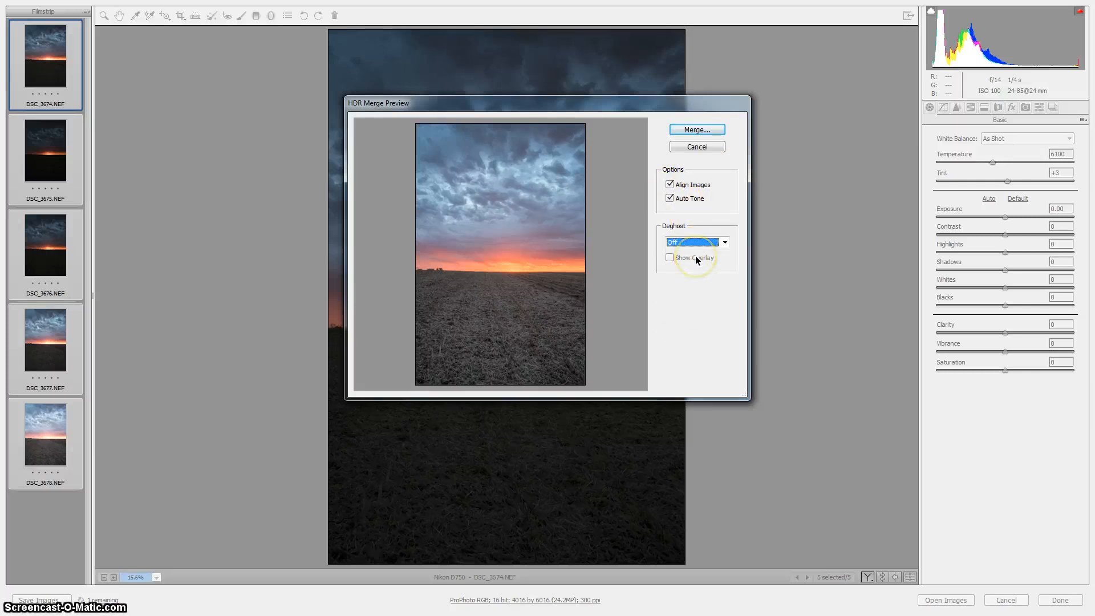
{"action": "left_click", "coordinate": [706, 131]}
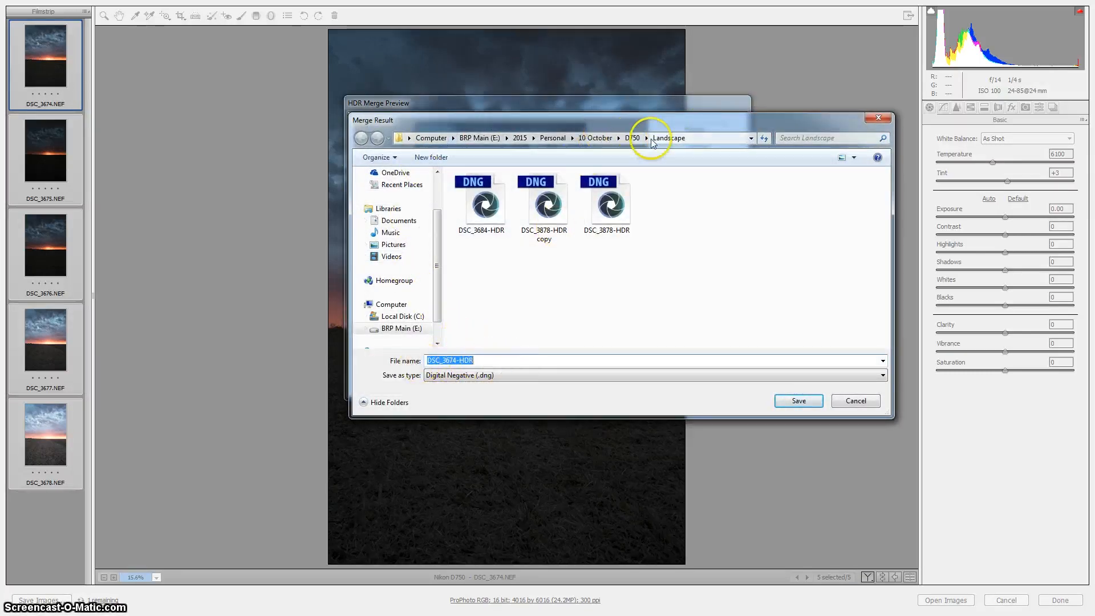
{"action": "left_click", "coordinate": [794, 401]}
{"action": "left_click", "coordinate": [46, 556]}
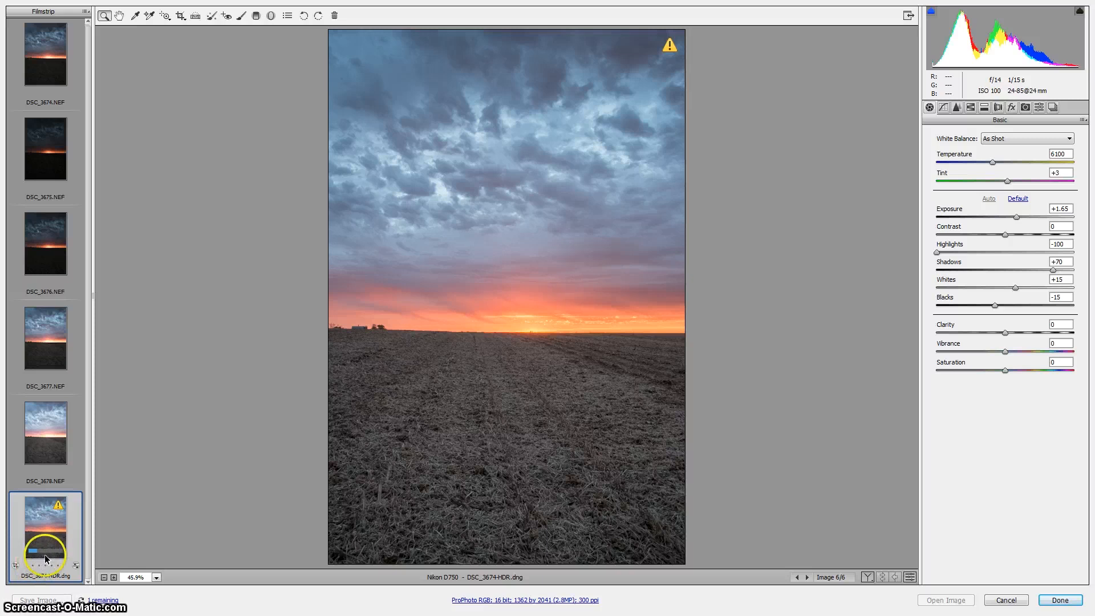